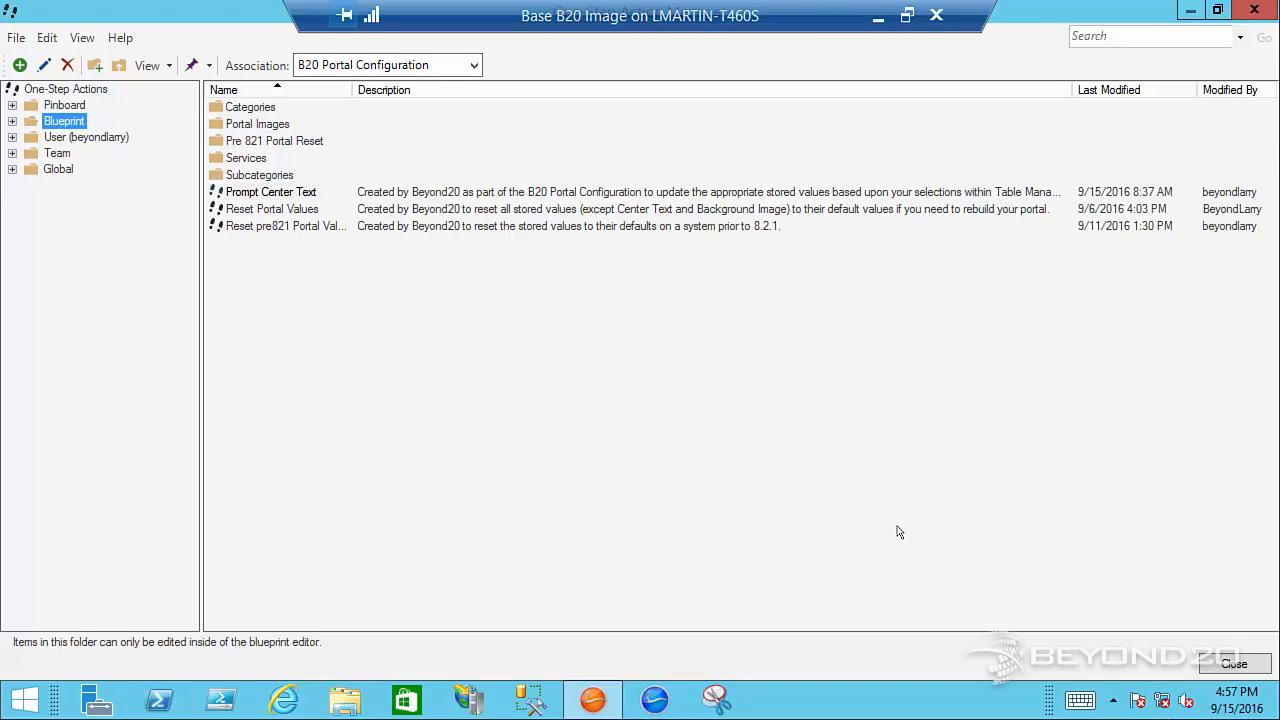
Open the Reset Portal Values One-Step for editing, examine its branches and the Which Values prompt, and leave the editor without saving
right_click(296, 207)
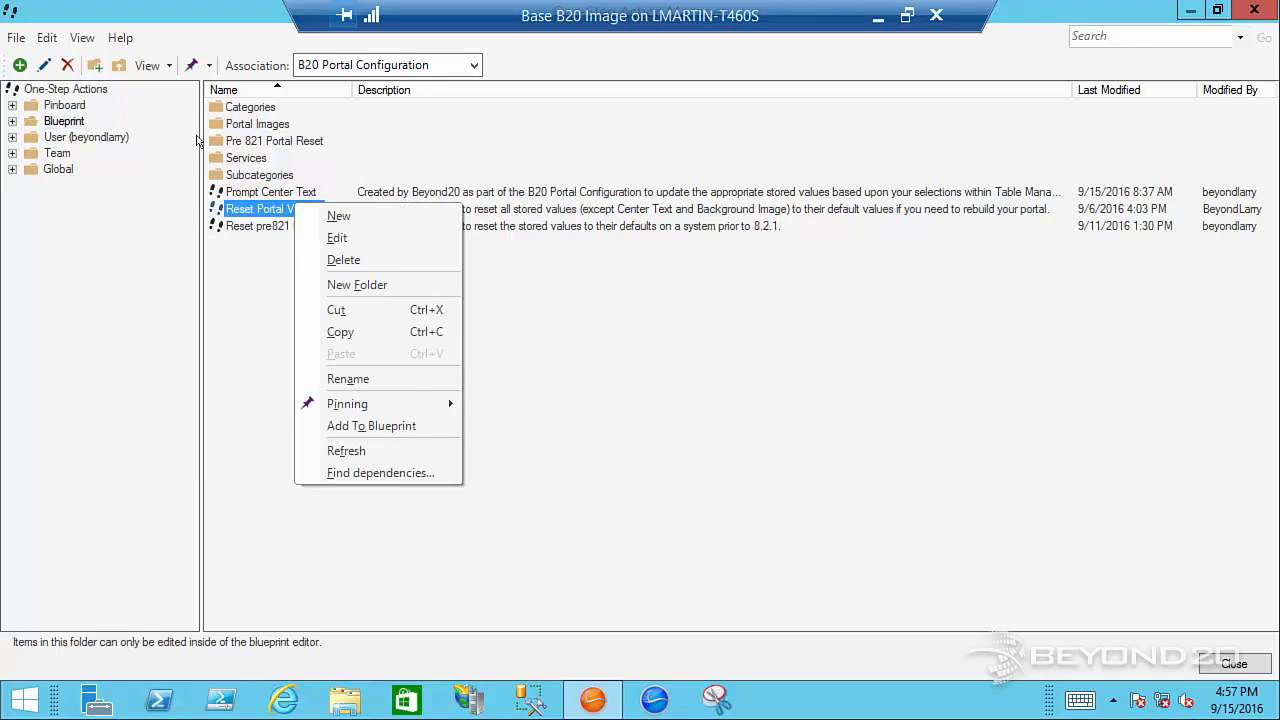
click(330, 238)
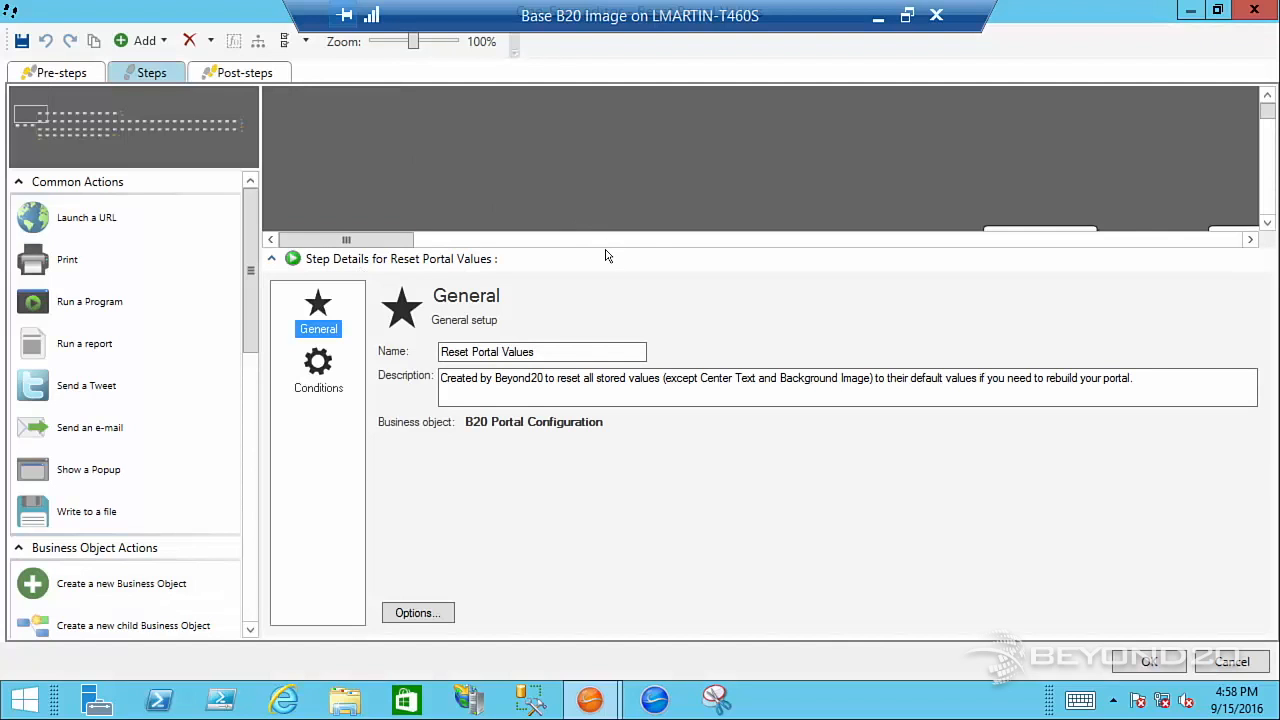
scroll(743, 176, down, 2)
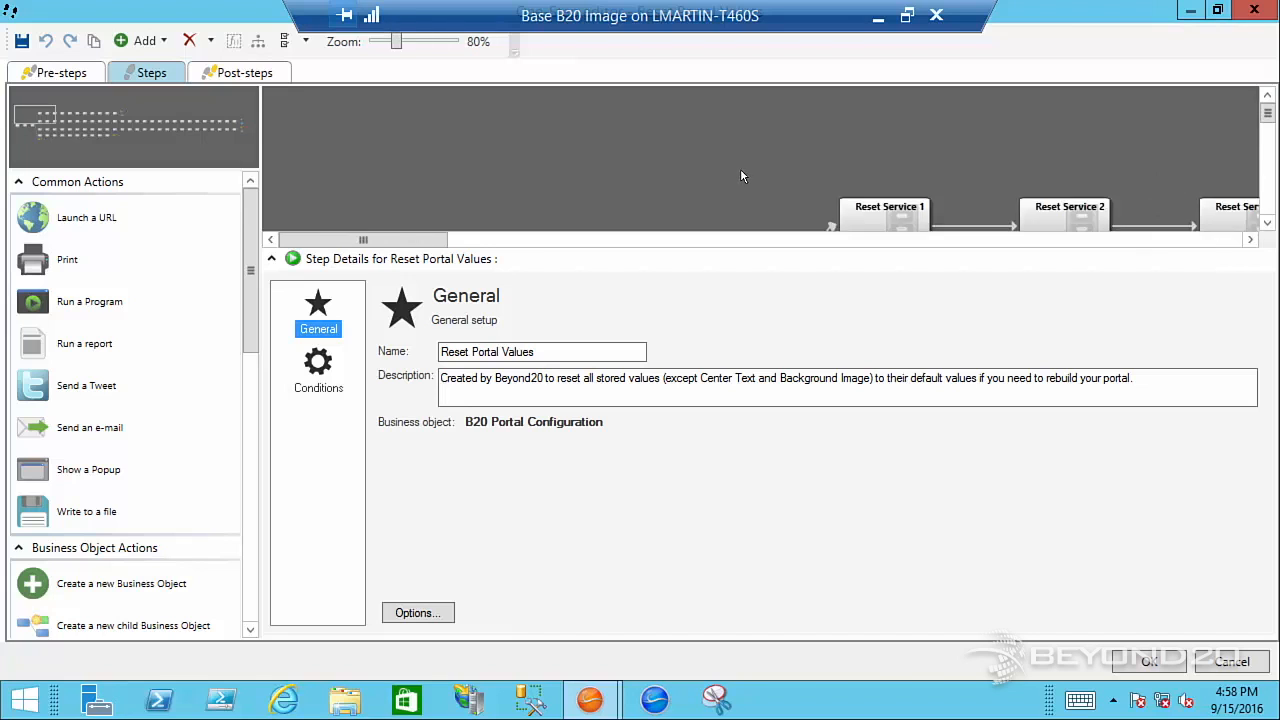
scroll(741, 176, down, 3)
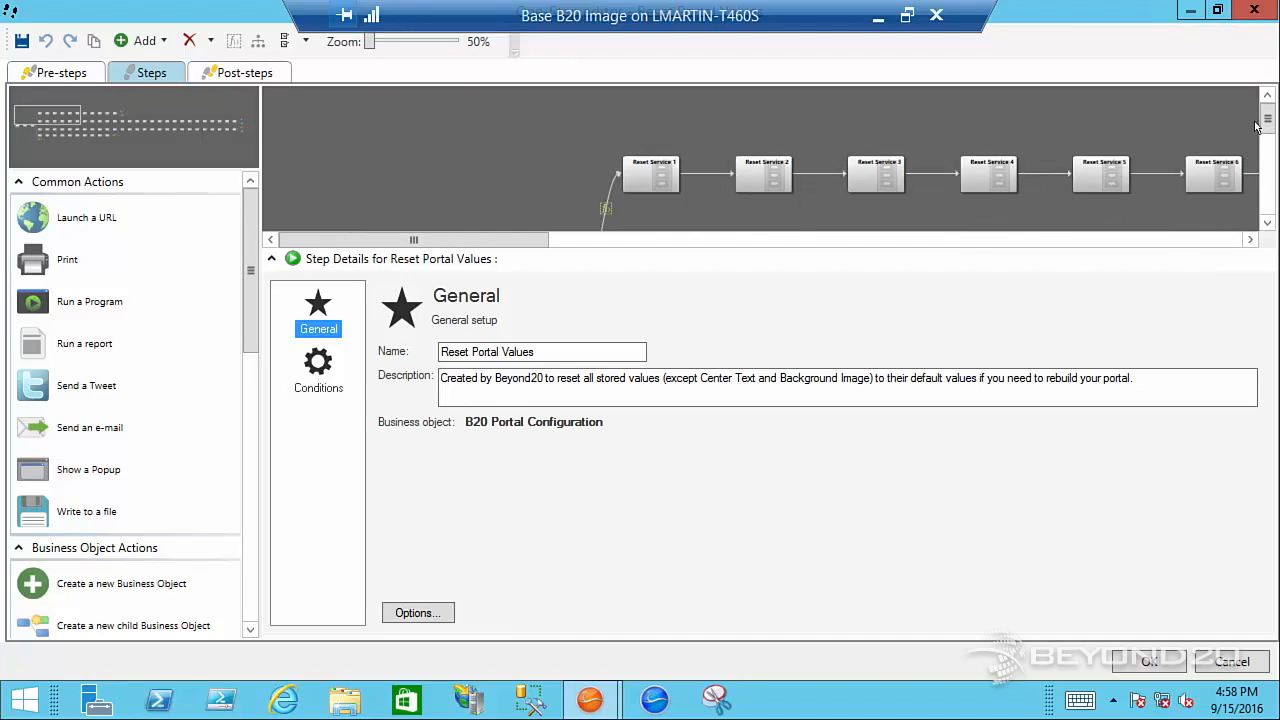
drag(1265, 120, 1264, 153)
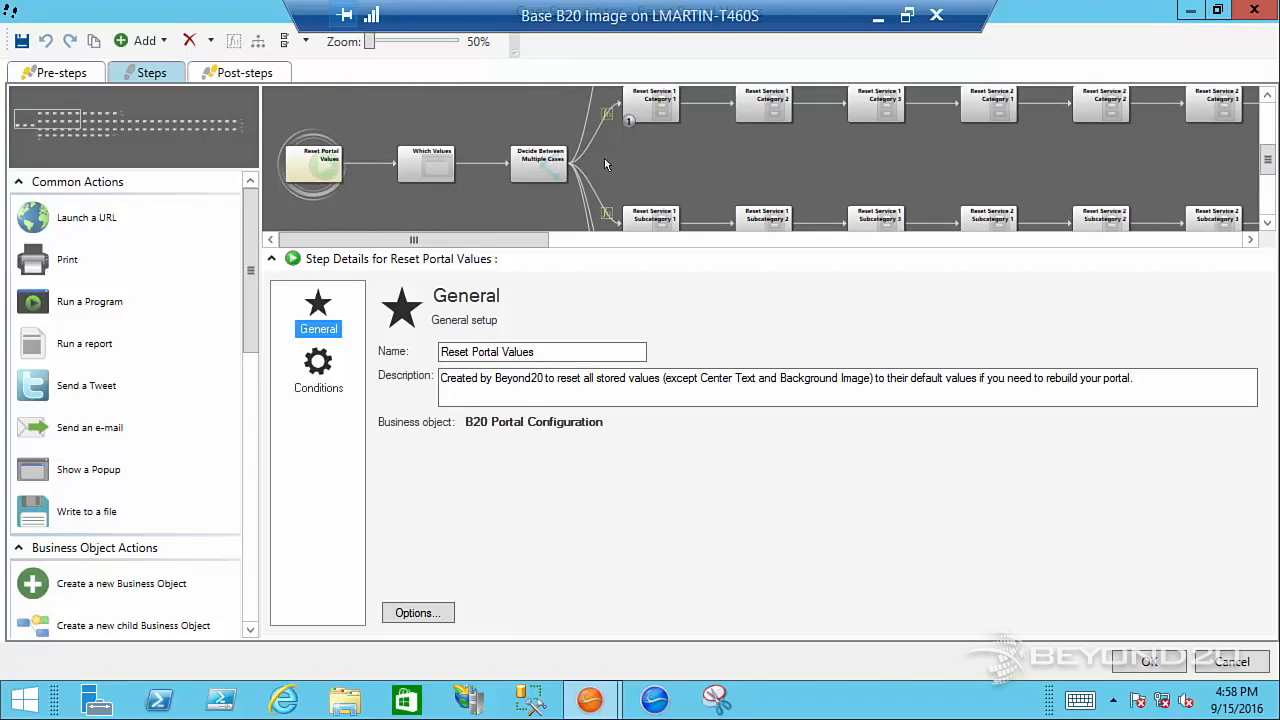
click(431, 155)
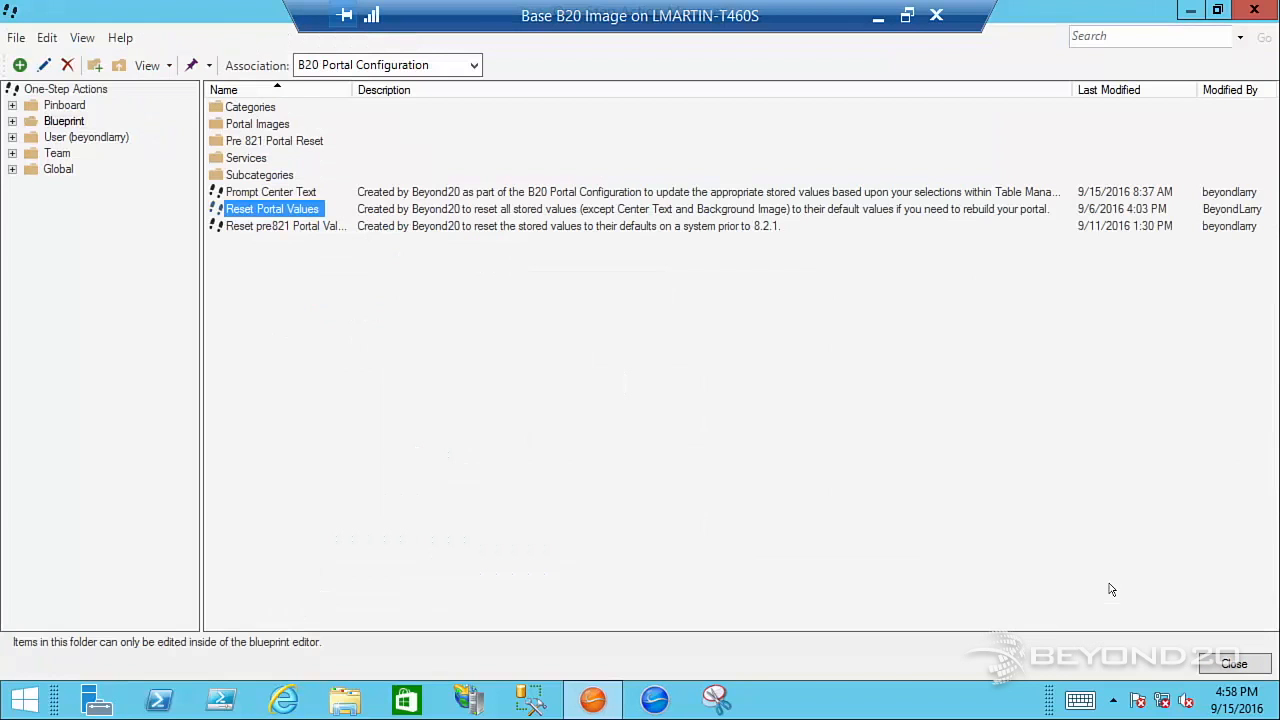
click(1222, 662)
Open the Reset pre821 Portal Values One-Step, examine its chained actions including Reset Services, and leave the editor without saving
right_click(316, 230)
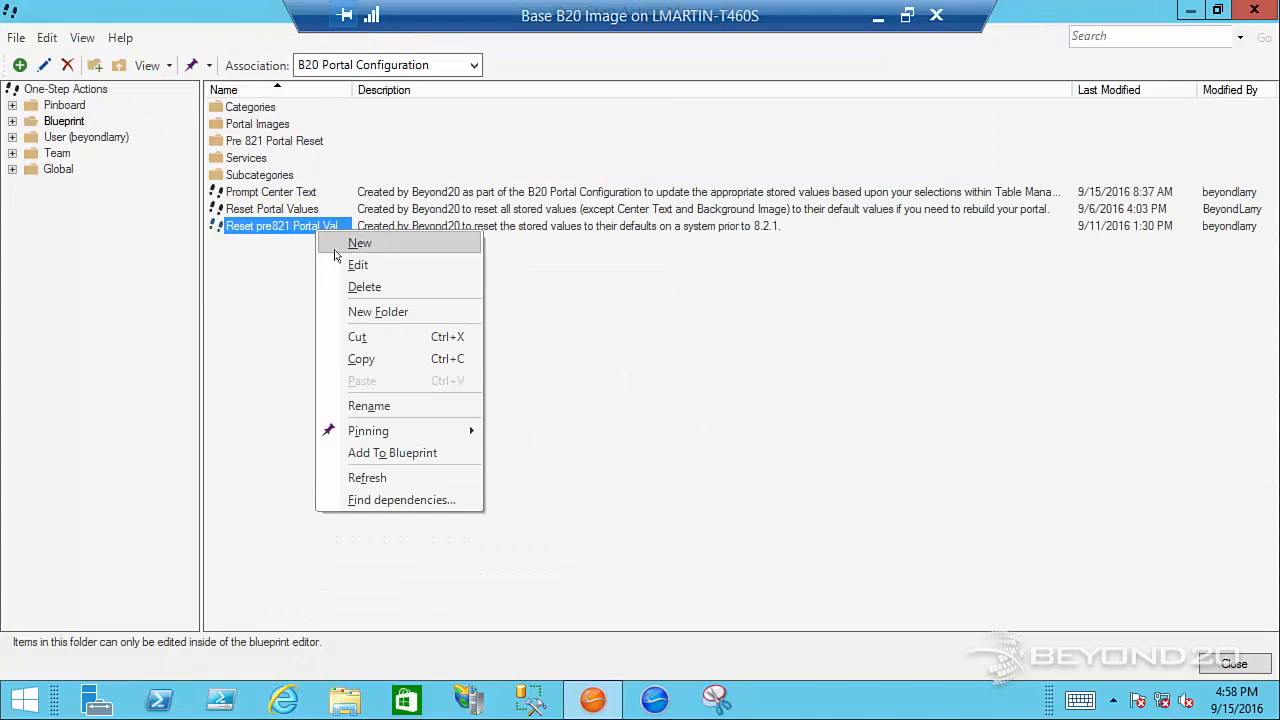
key(Return)
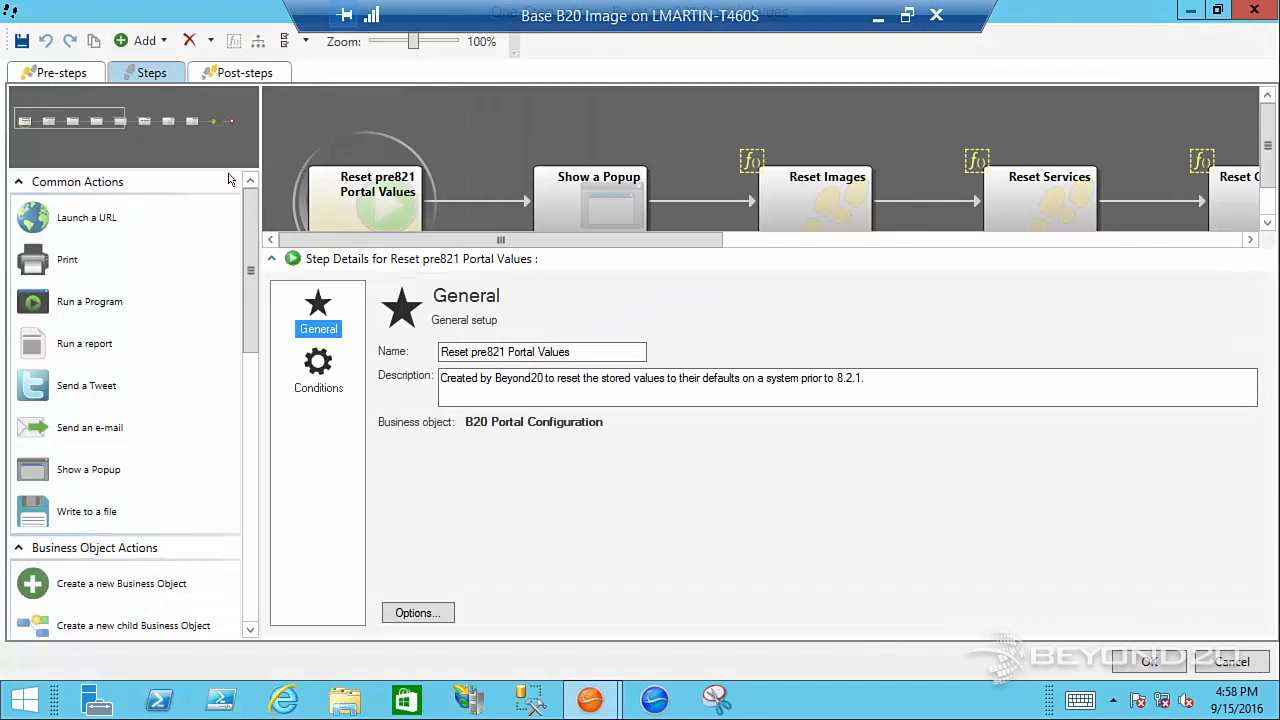
scroll(590, 170, up, 3)
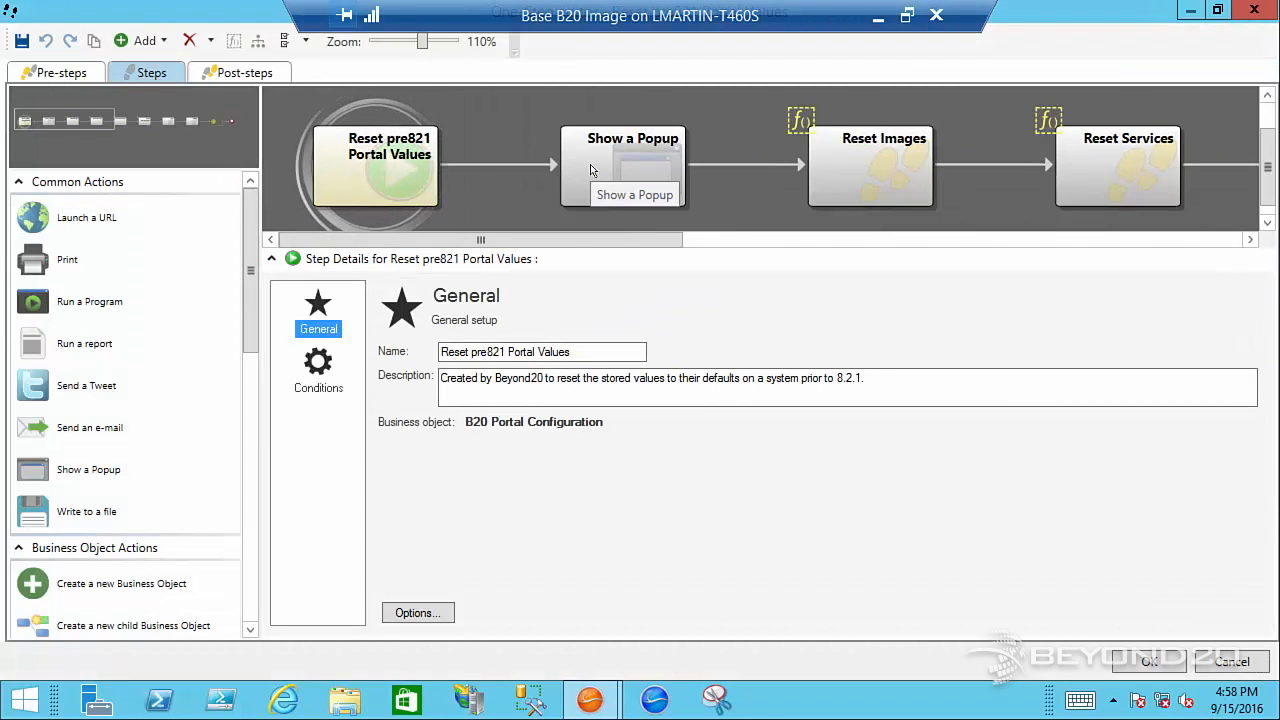
scroll(587, 176, down, 7)
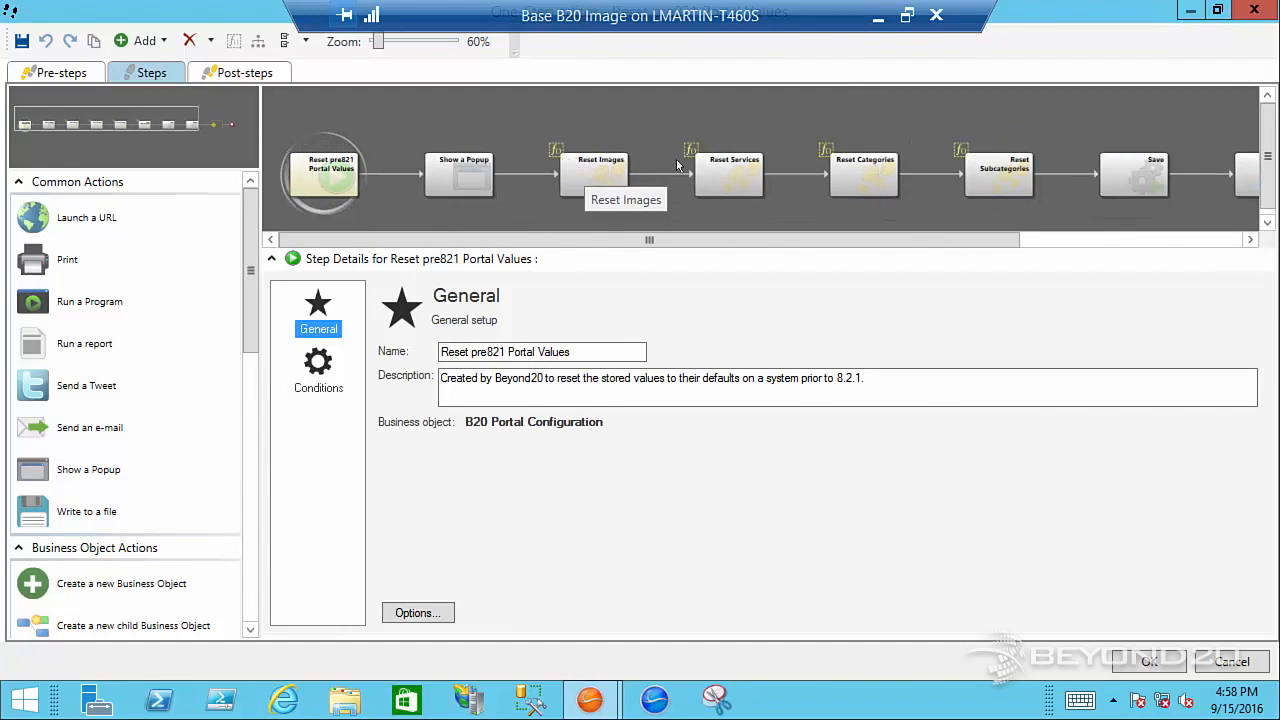
click(603, 177)
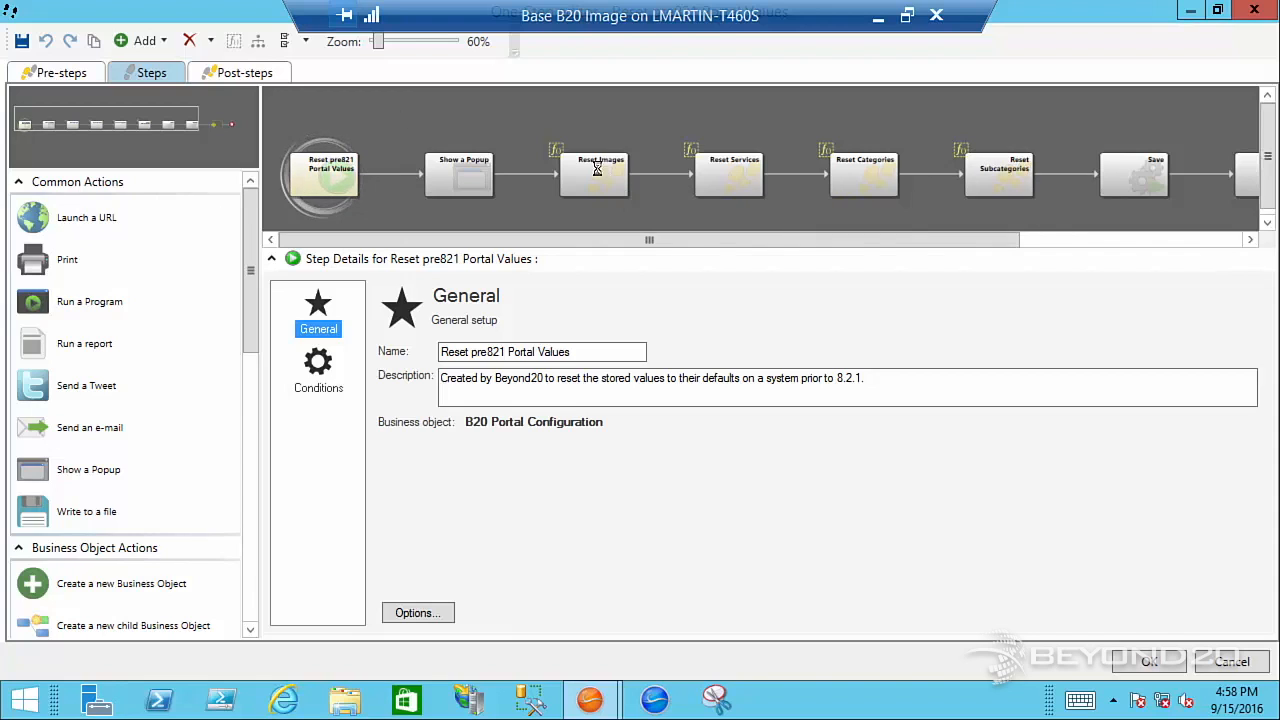
click(722, 170)
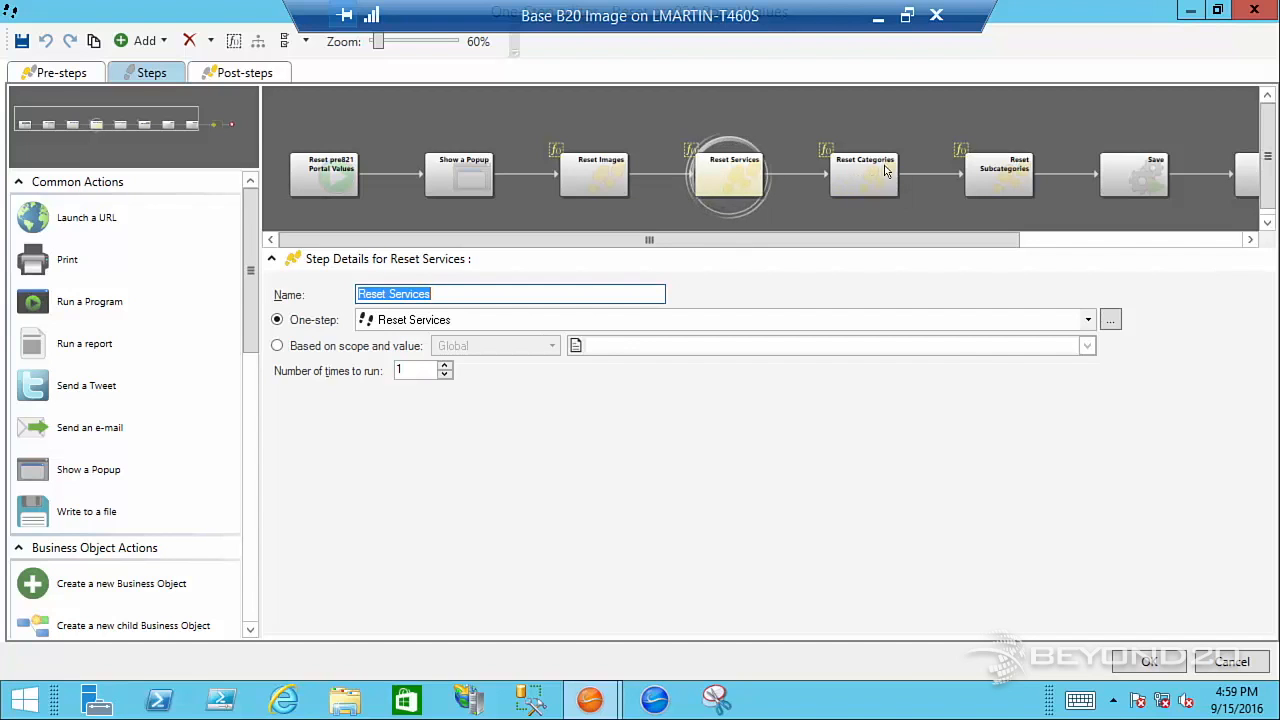
click(1236, 664)
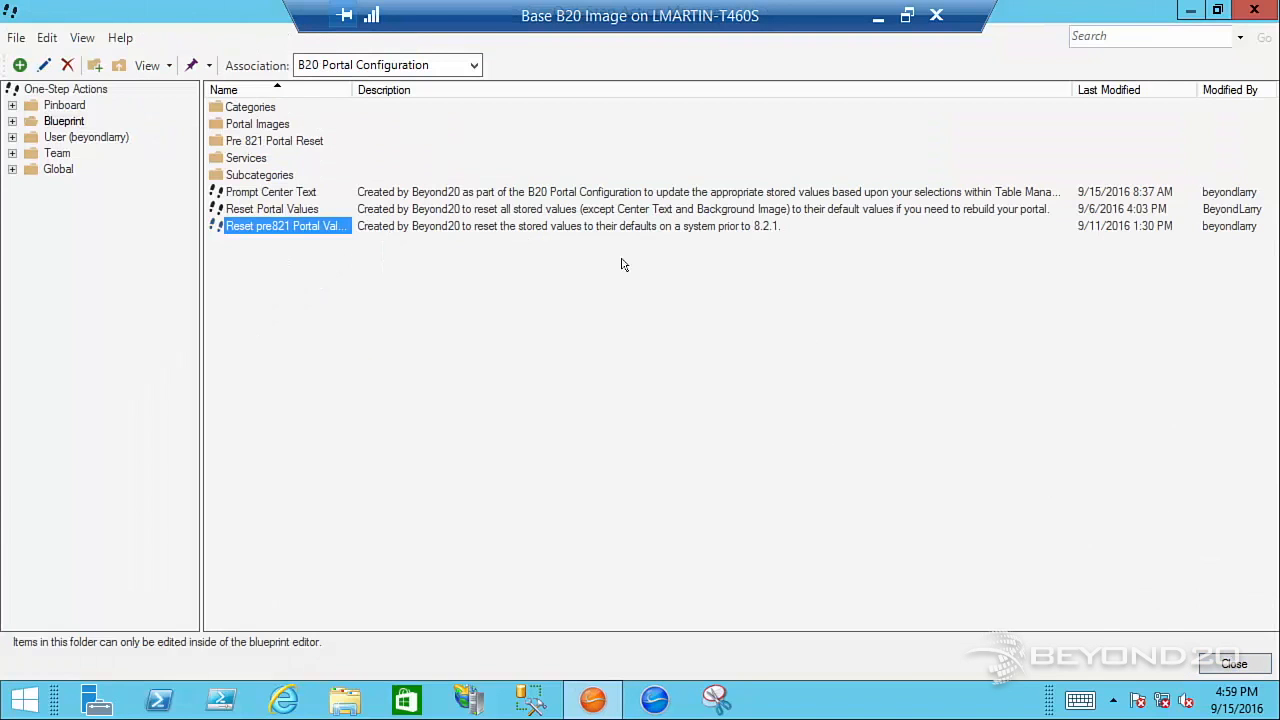
right_click(334, 210)
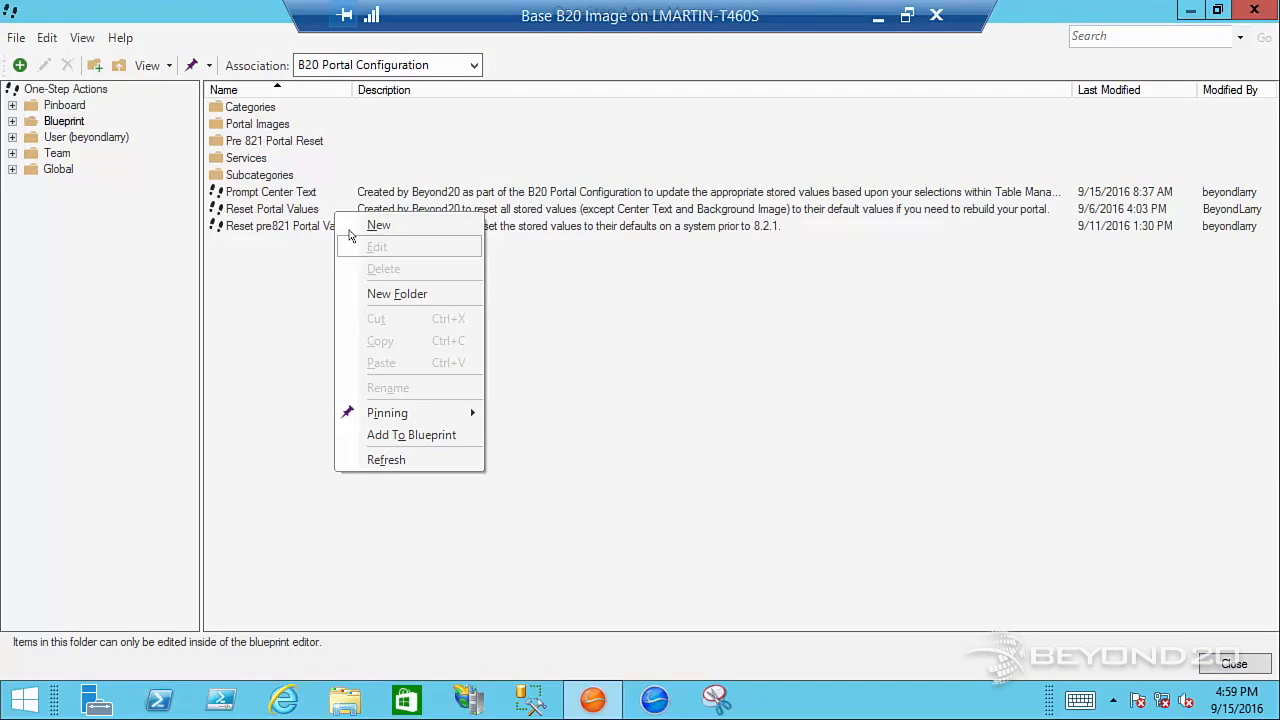
click(206, 148)
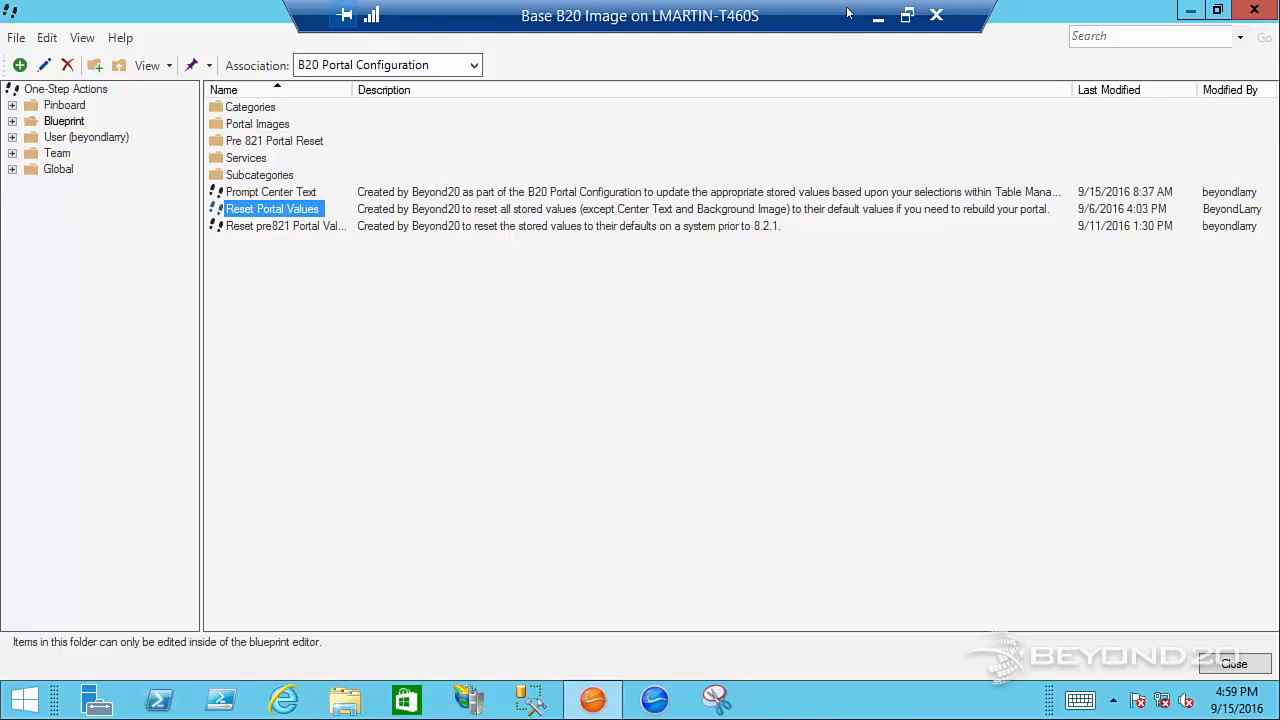
Switch from the Base B20 Image virtual machine to the LM_v812 virtual machine and show it full screen
click(878, 17)
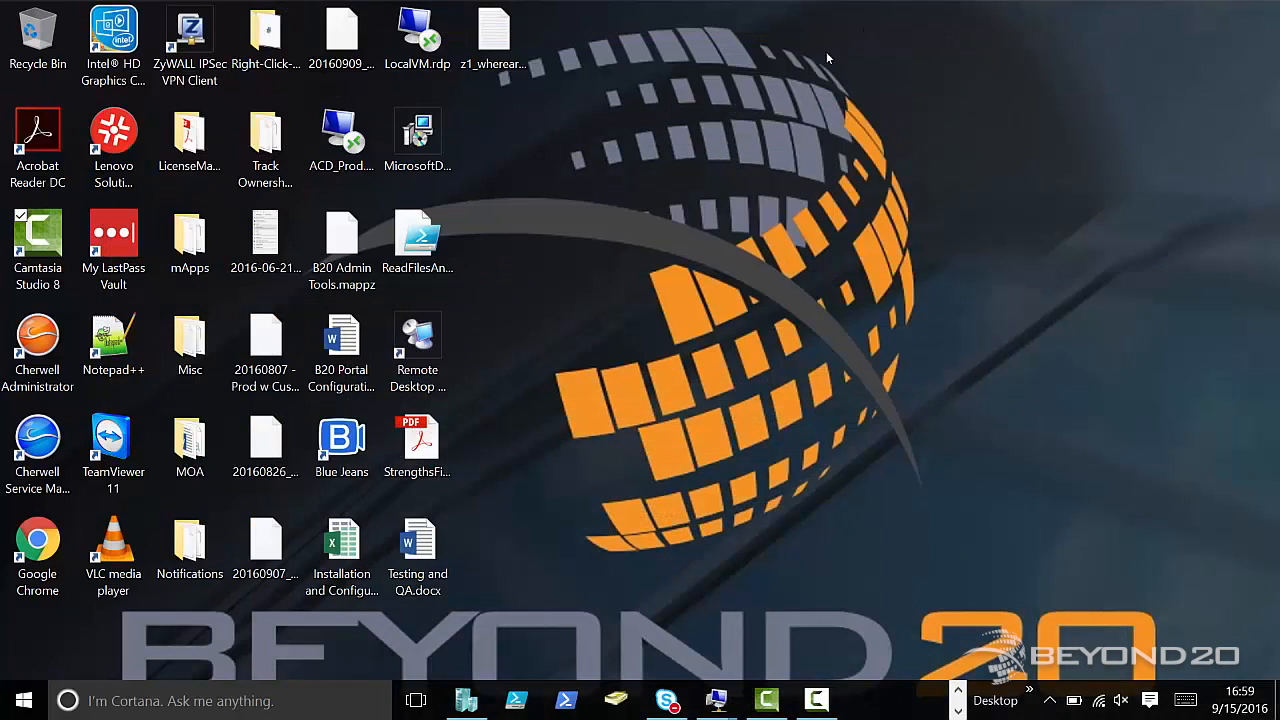
mouse_move(716, 700)
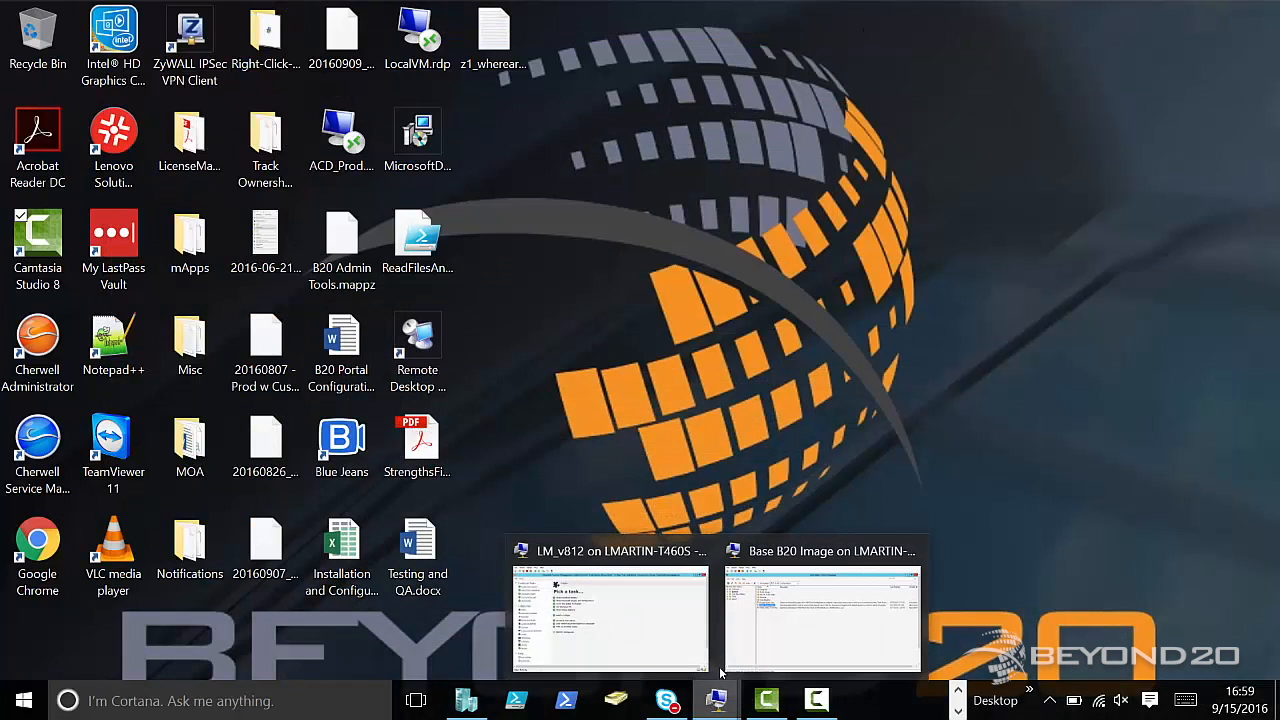
click(616, 596)
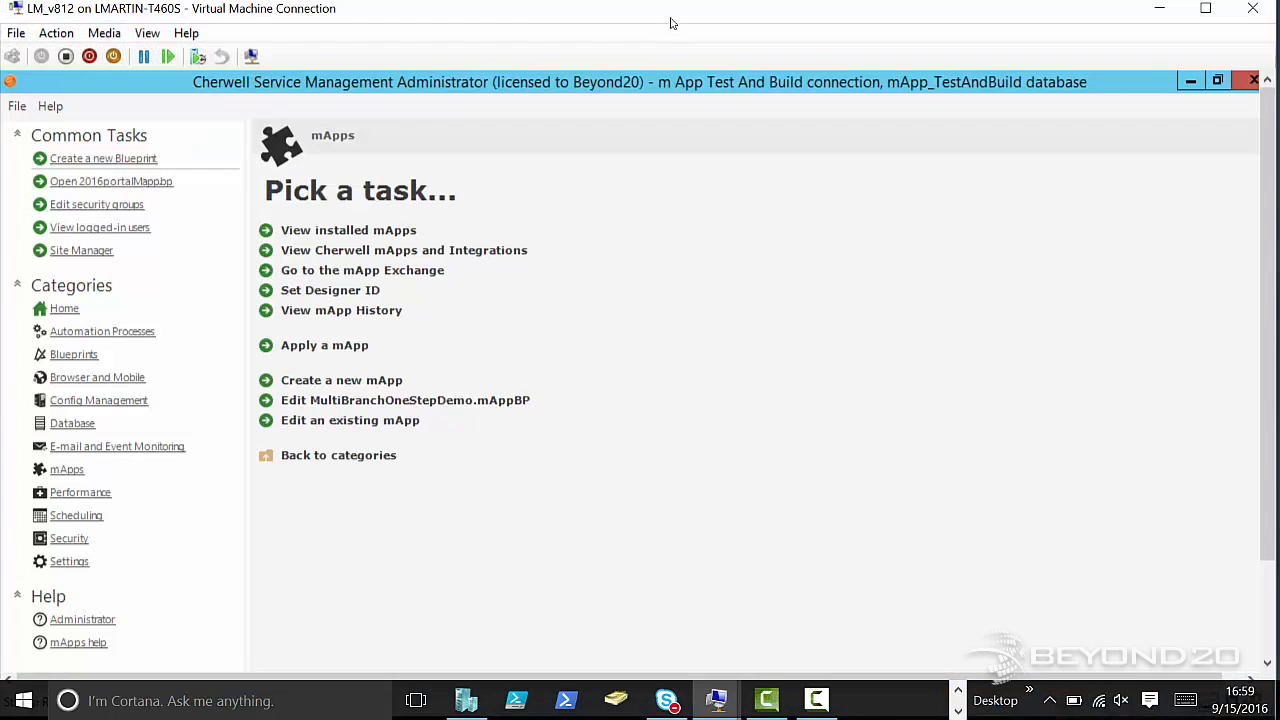
double_click(449, 13)
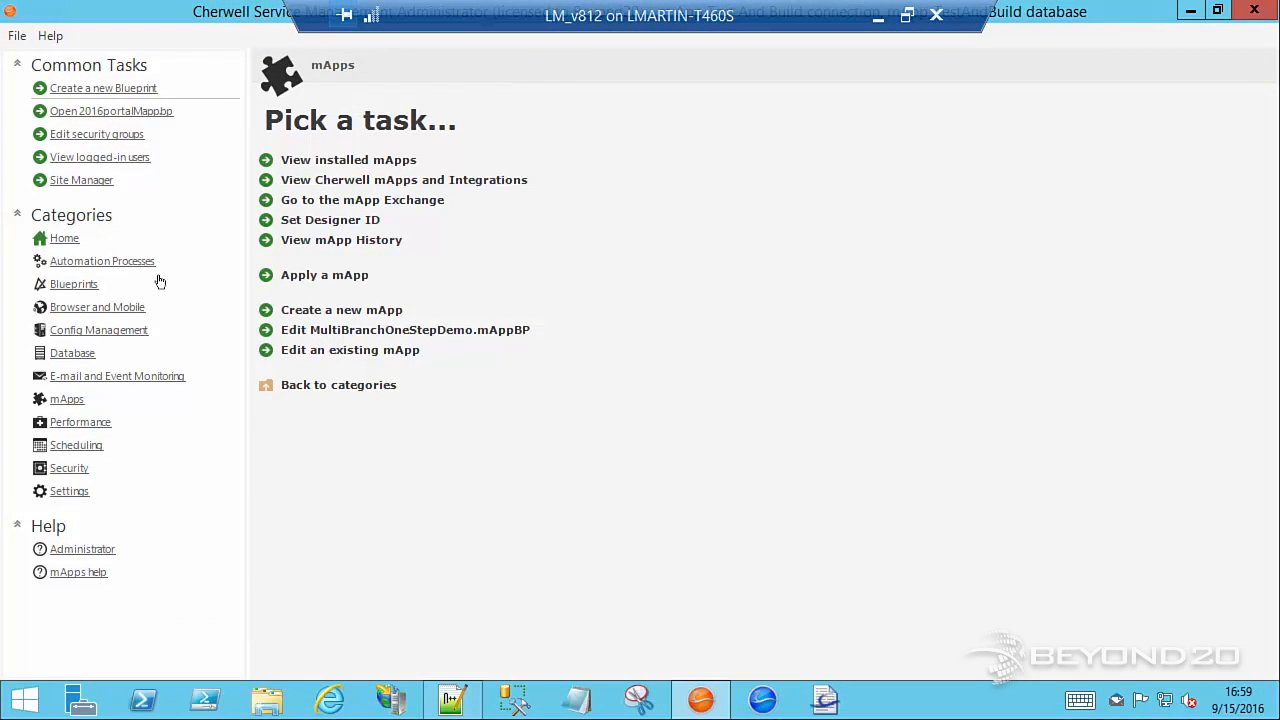
Try to apply the mApp file MultiBranchOneStepDemo.mApp from the desktop and dismiss the error message
click(320, 275)
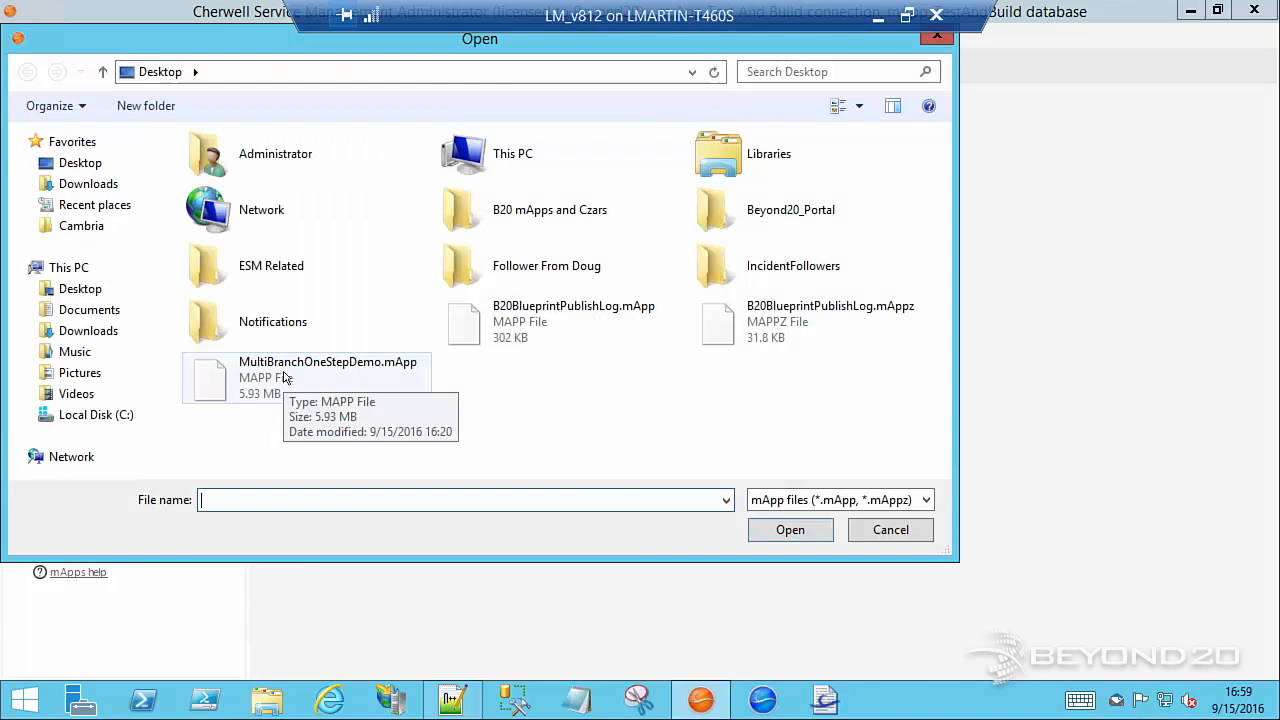
click(284, 377)
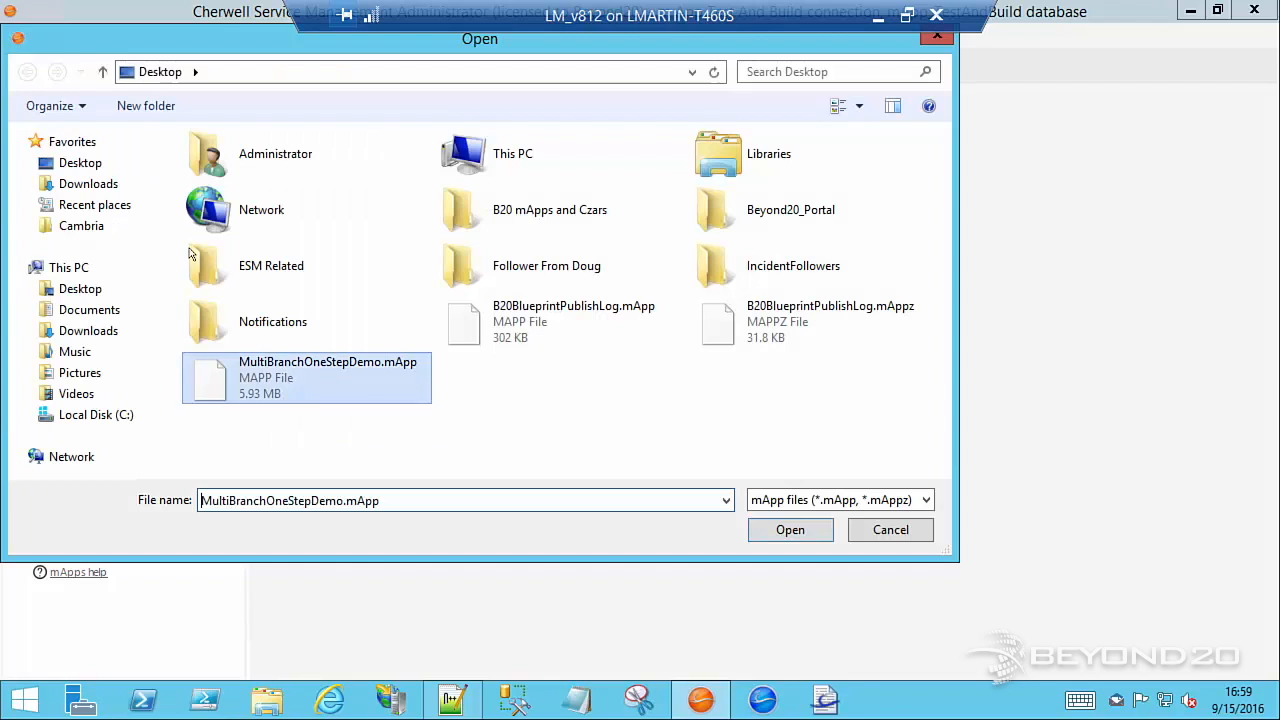
key(Return)
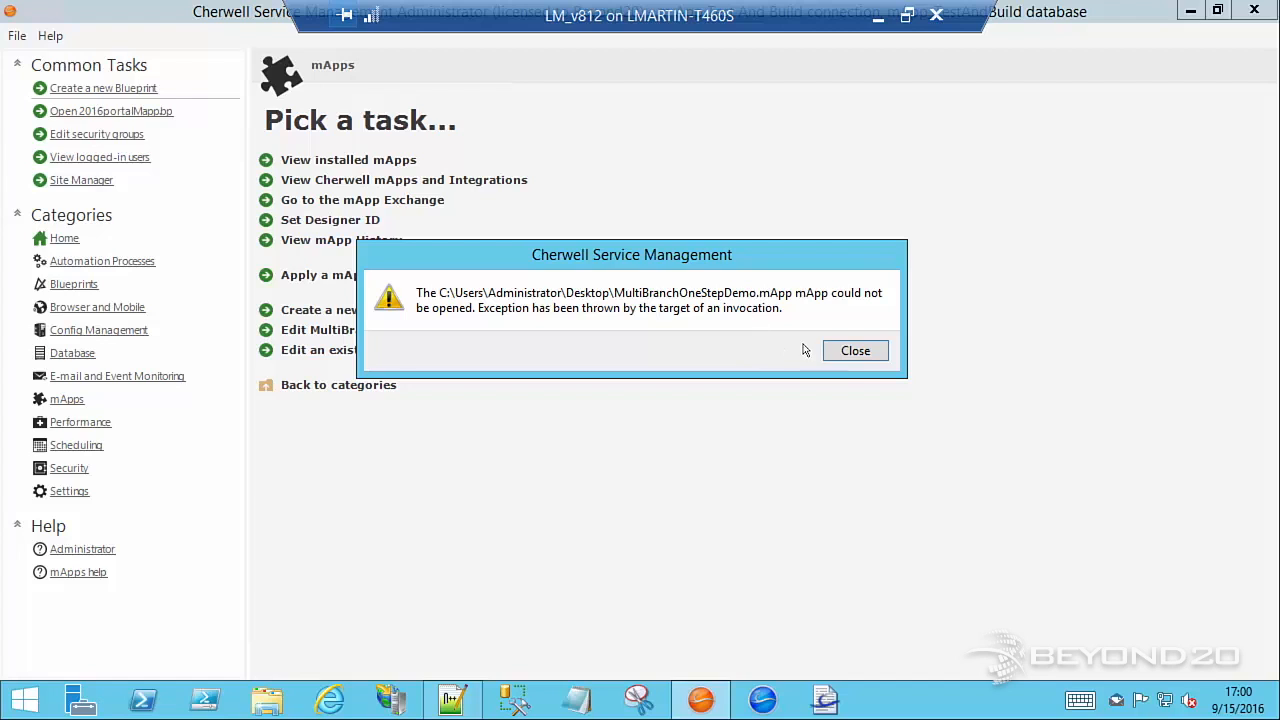
click(841, 352)
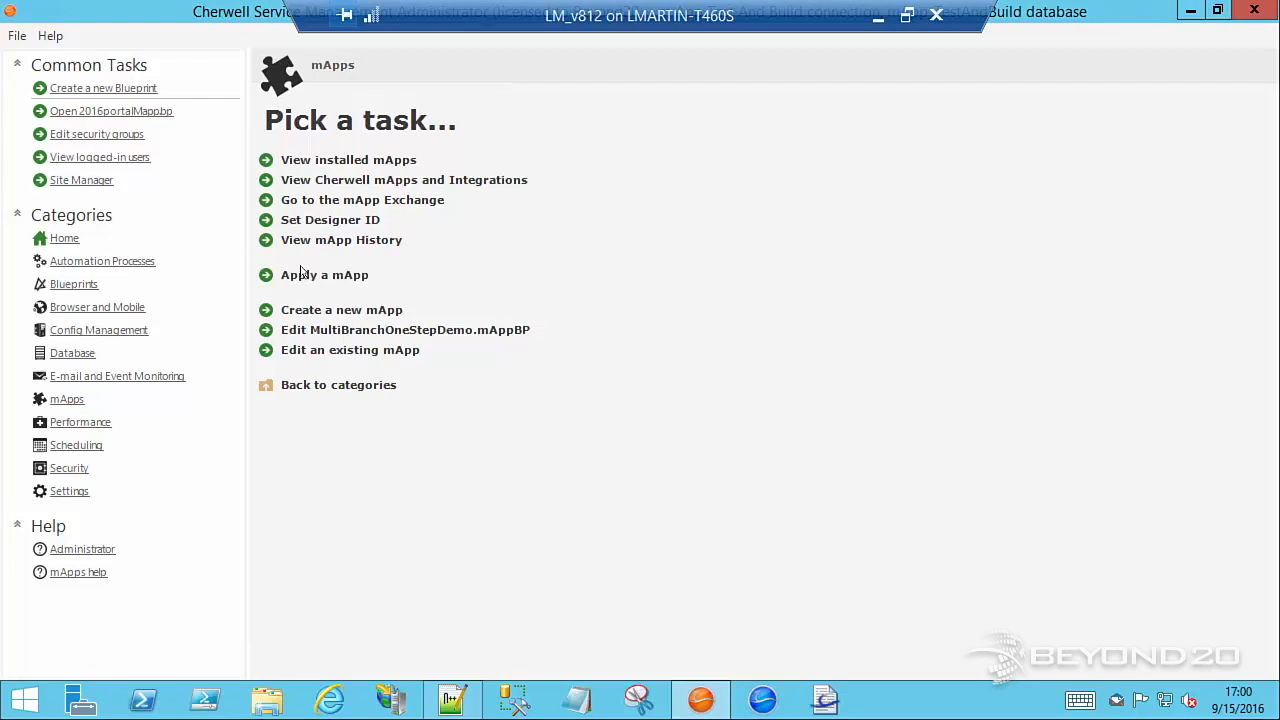
Open the existing mApp blueprint MultiBranchOneStepDemo.mAppBP from the desktop for editing
click(327, 352)
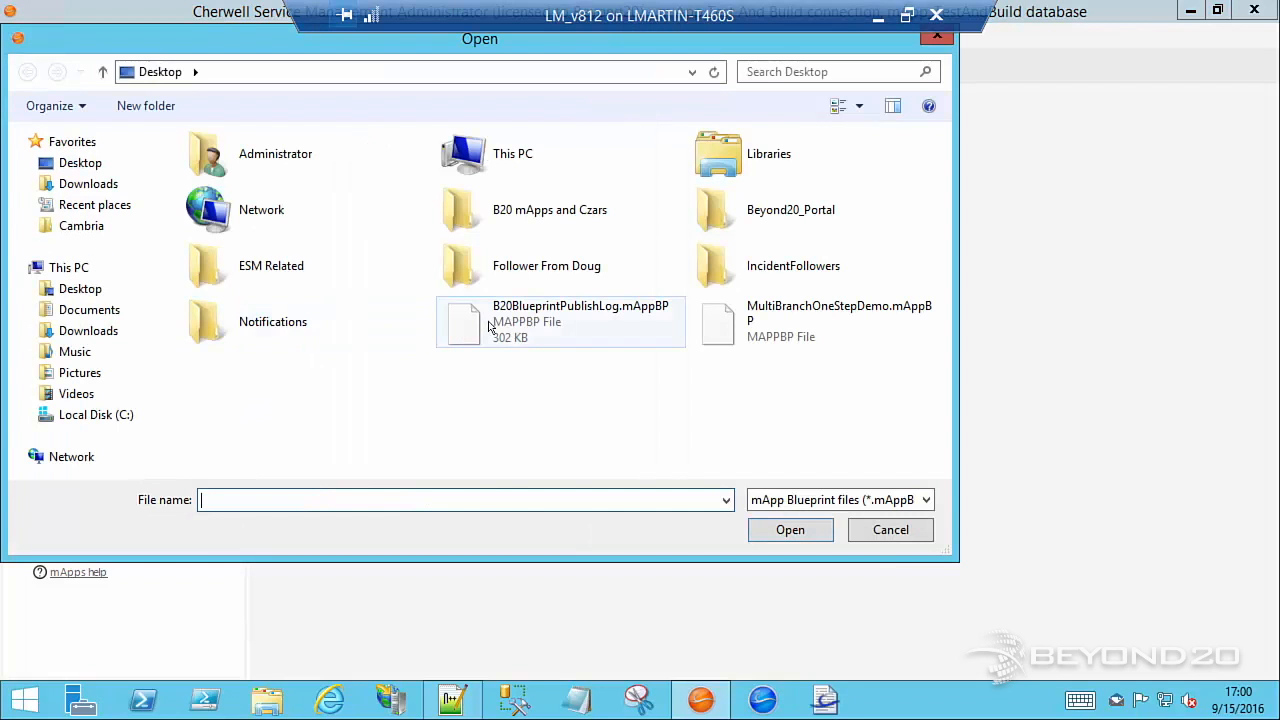
click(749, 318)
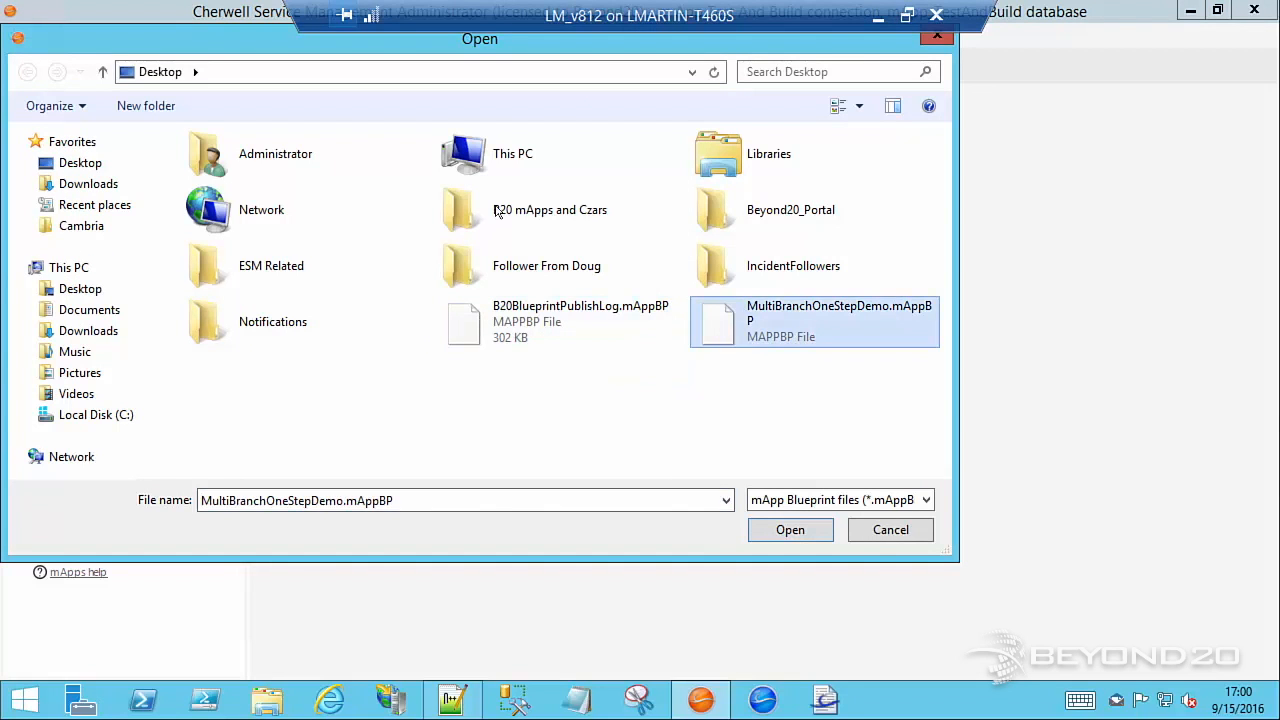
key(Return)
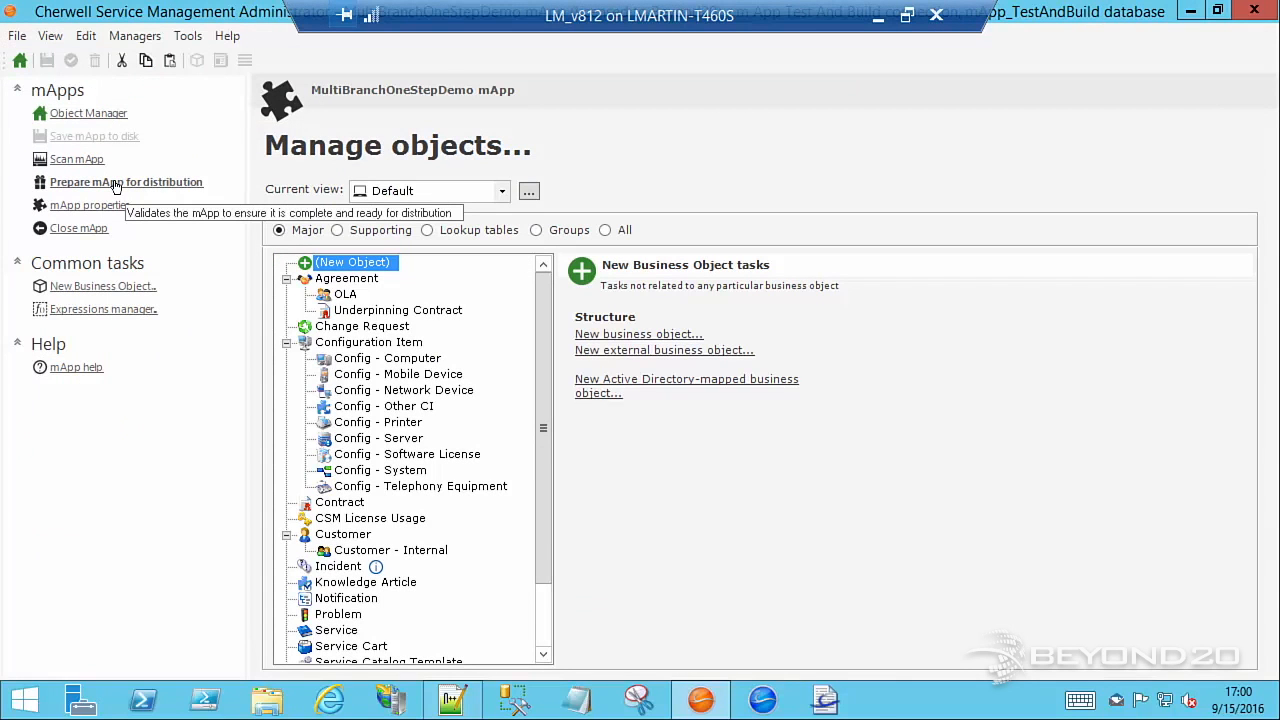
Try to prepare the MultiBranchOneStepDemo mApp for distribution, examine the error's exception details and dismiss the error
click(115, 184)
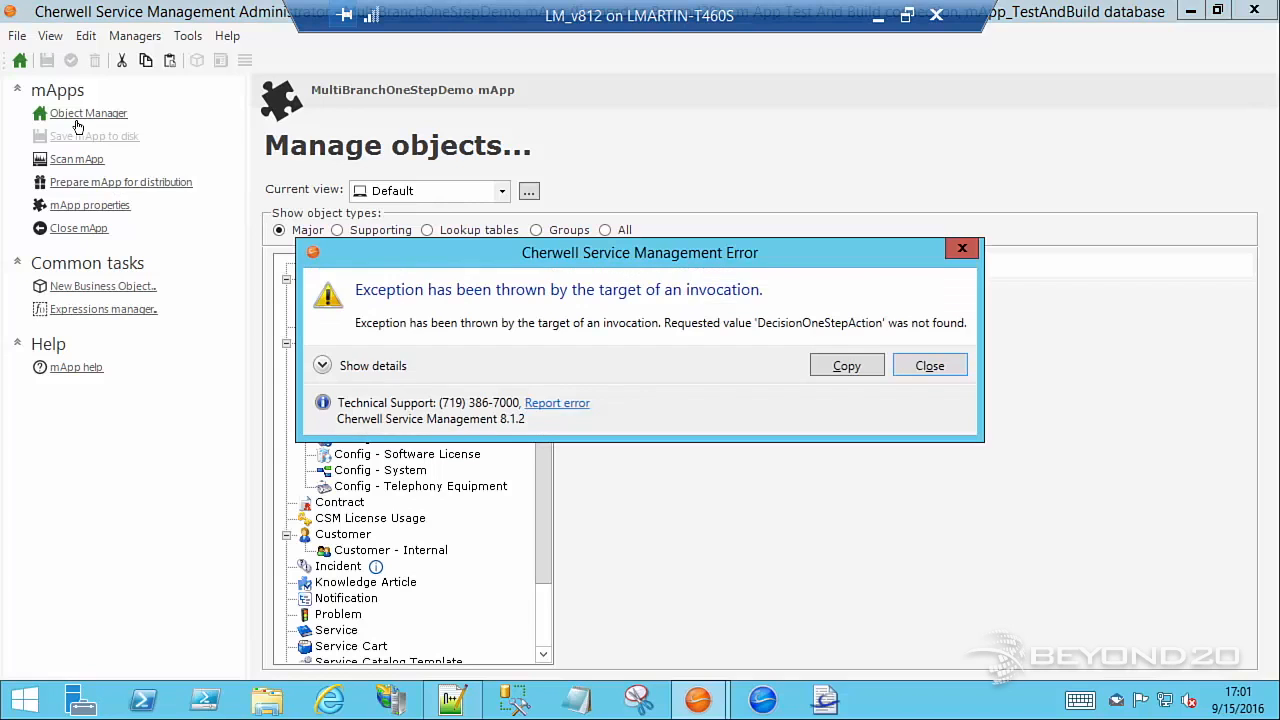
drag(456, 244, 417, 106)
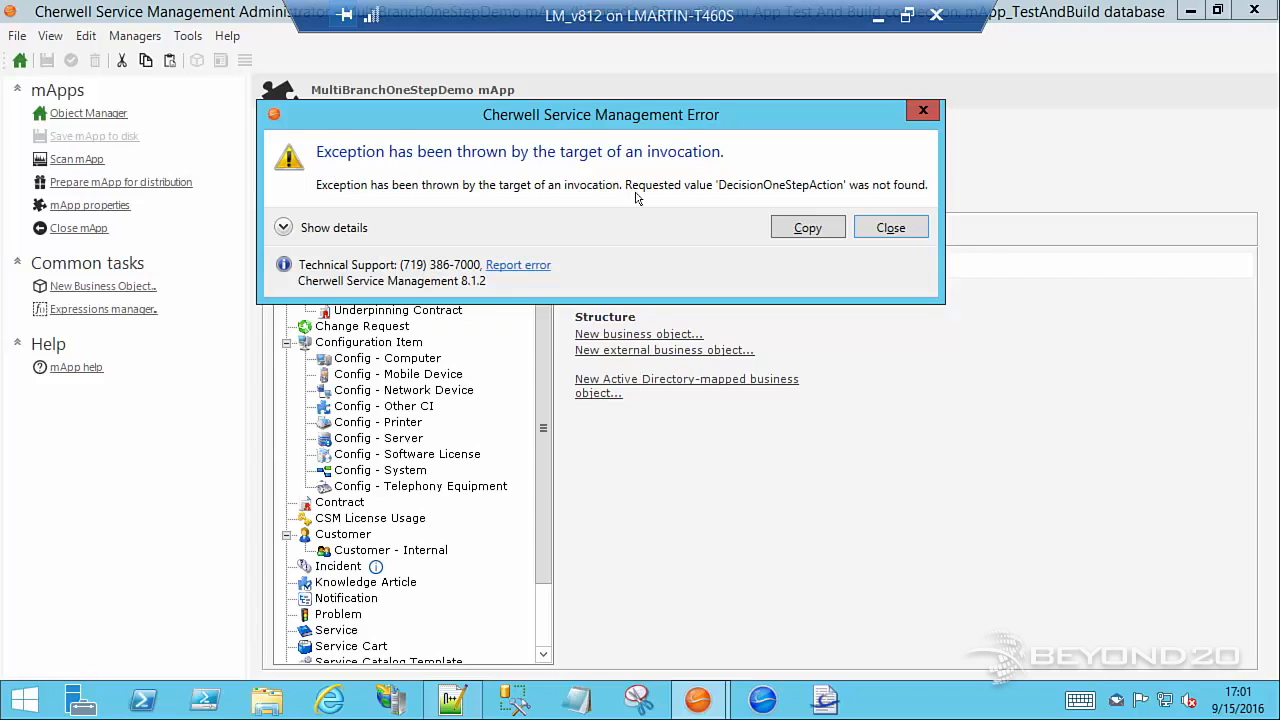
click(285, 228)
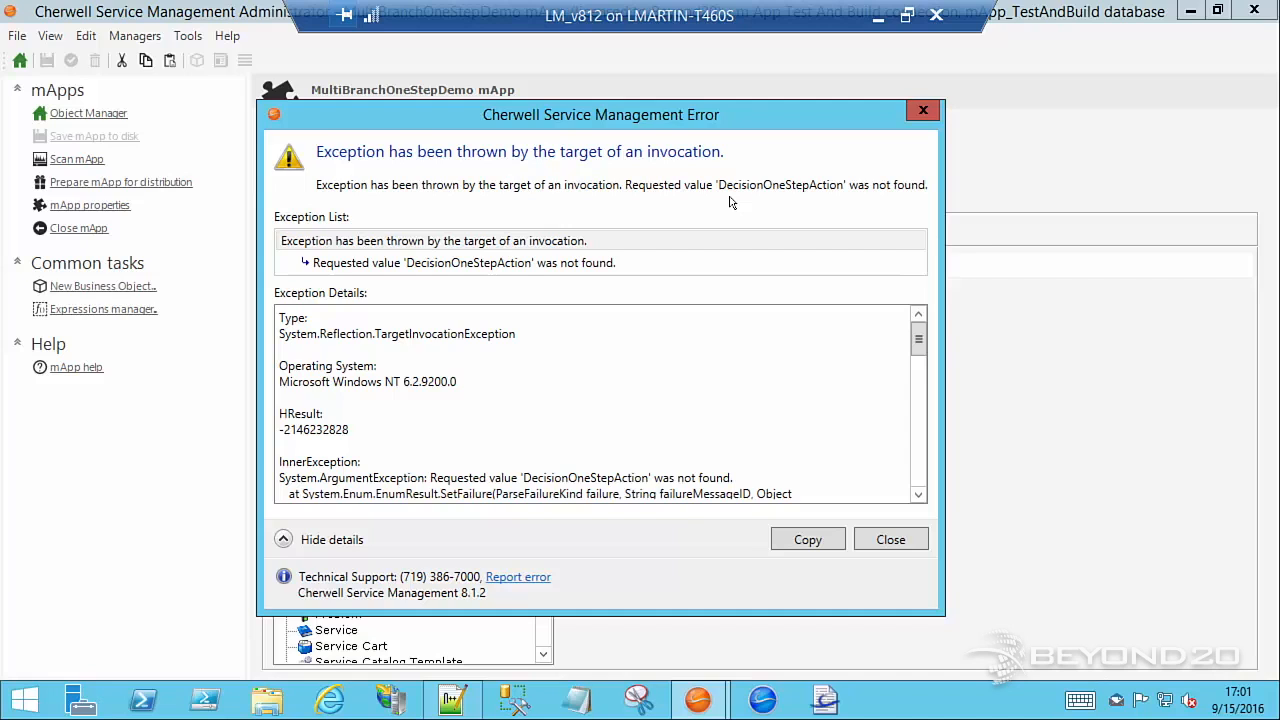
click(890, 539)
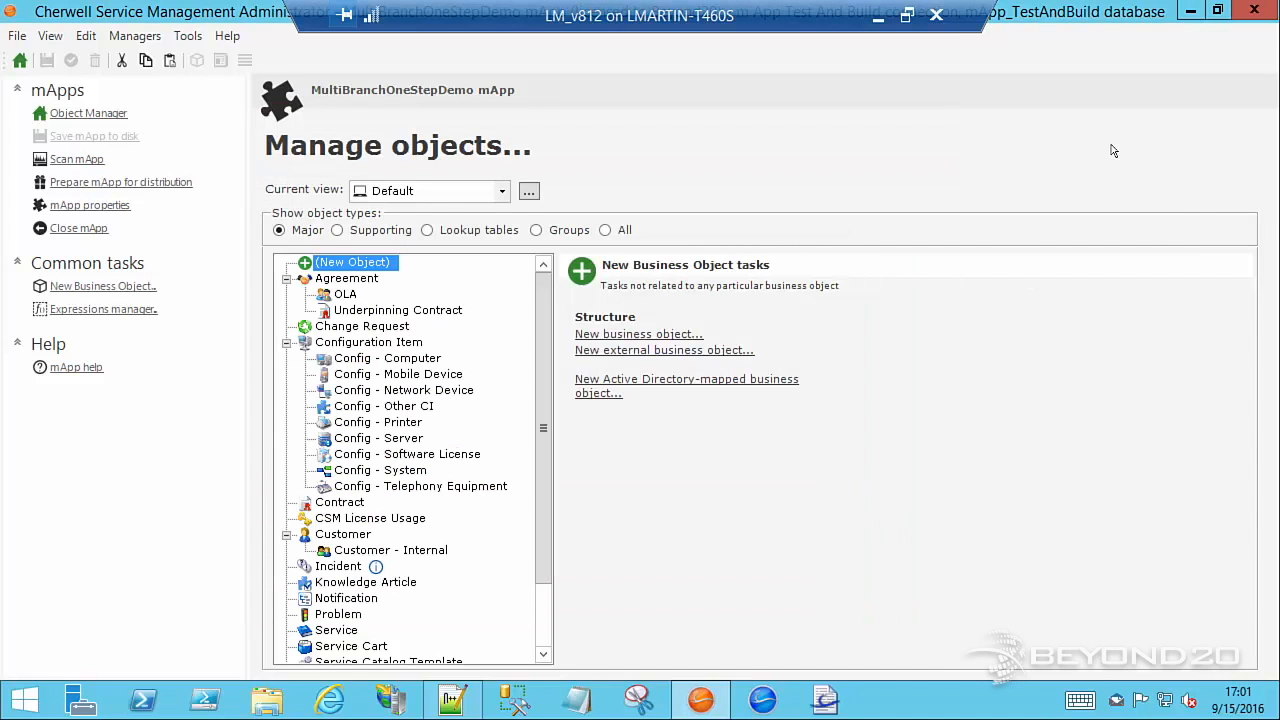
Switch to Notepad++ and bring up the text search in MultiBranchOneStepDemo.mAppBP
click(469, 707)
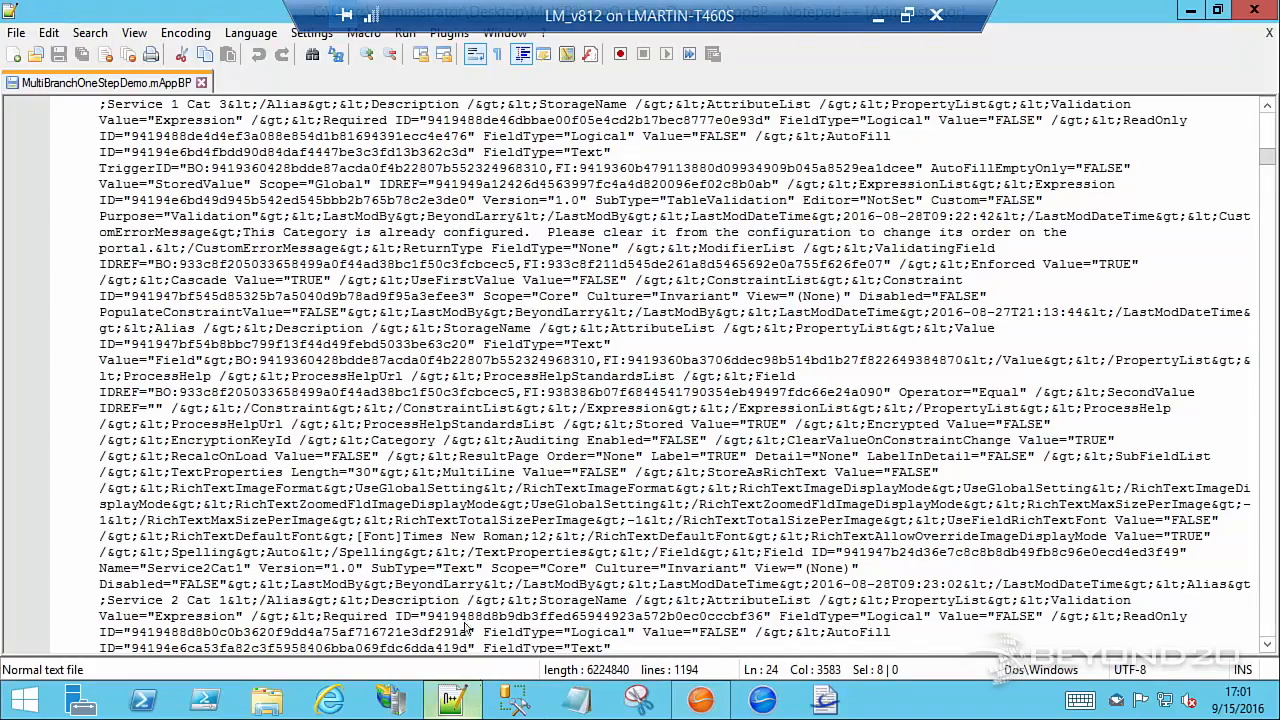
scroll(390, 422, up, 12)
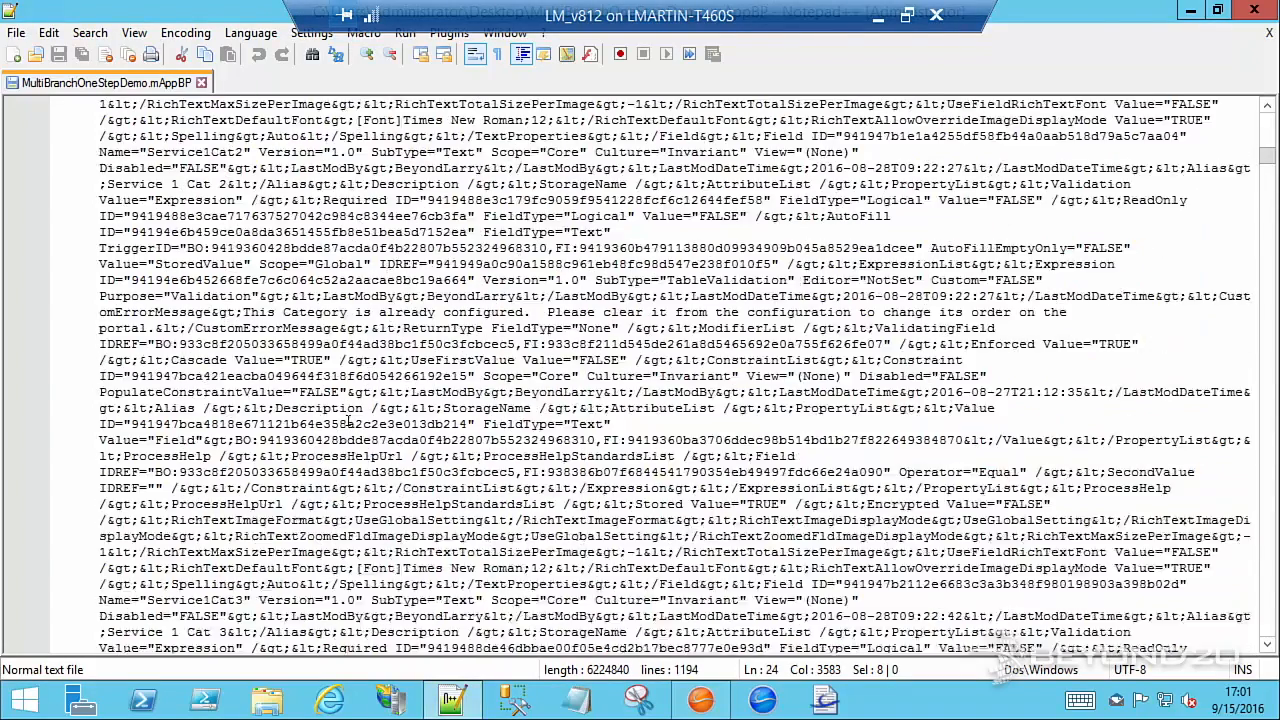
key(ctrl+f)
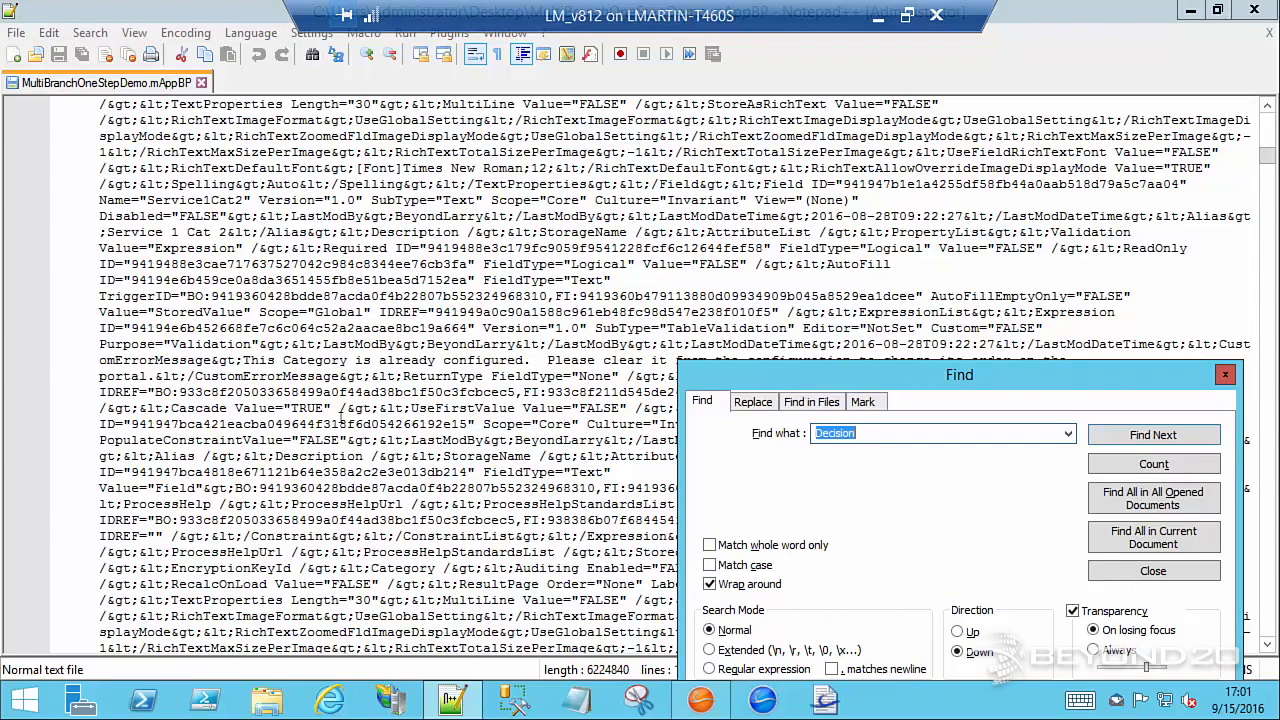
Switch back to Cherwell Administrator and retry preparing the opened mApp for distribution
click(700, 698)
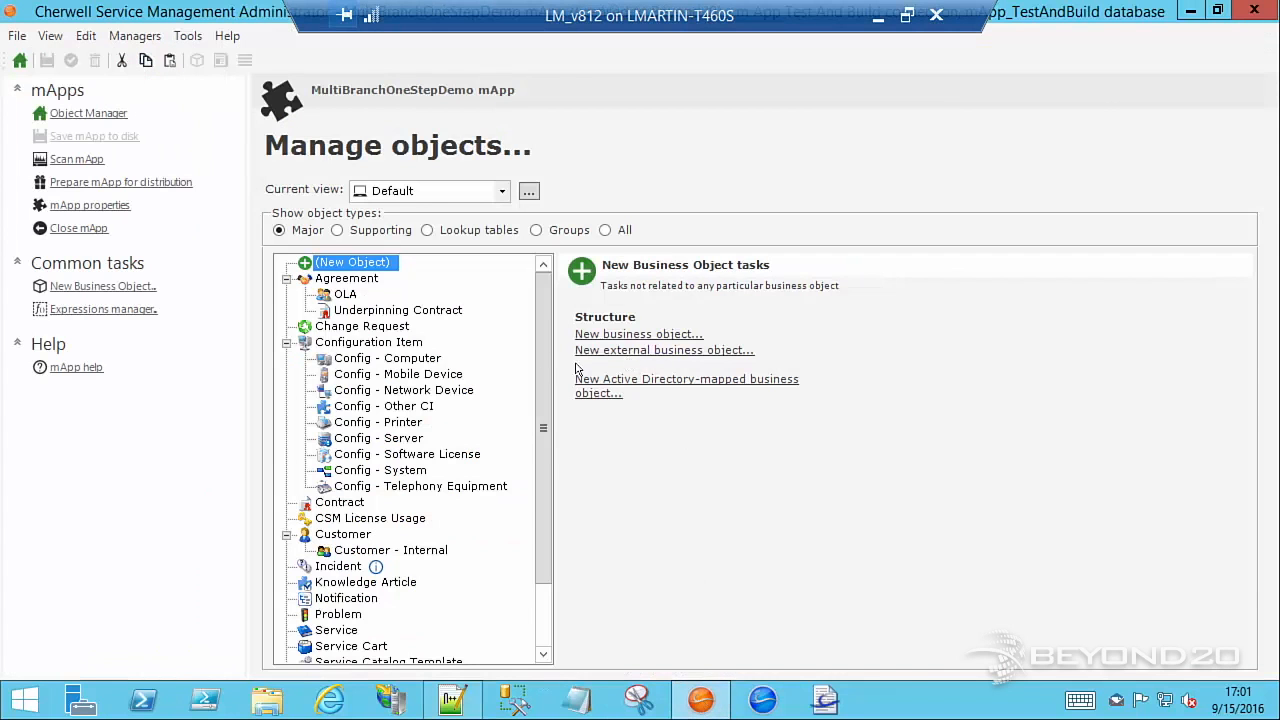
click(114, 118)
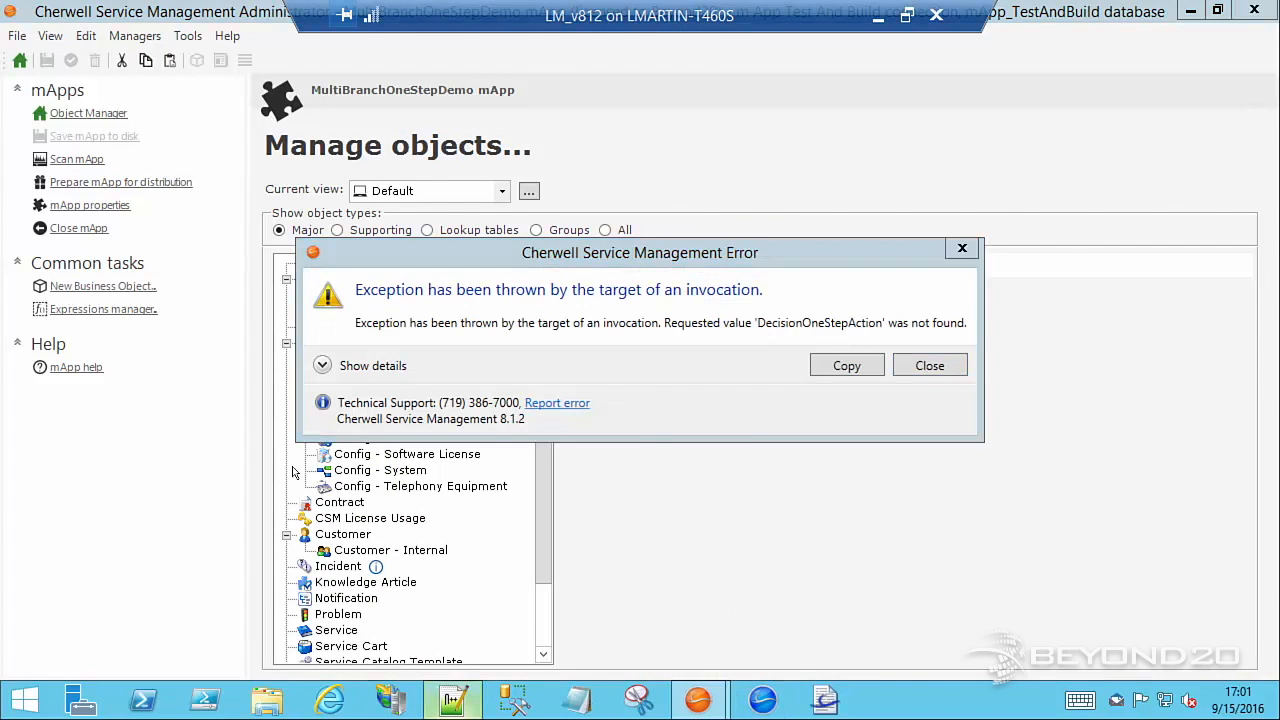
Switch to Notepad++, find the next occurrence of "Decision" in MultiBranchOneStepDemo.mAppBP and close the search
click(452, 698)
click(1135, 440)
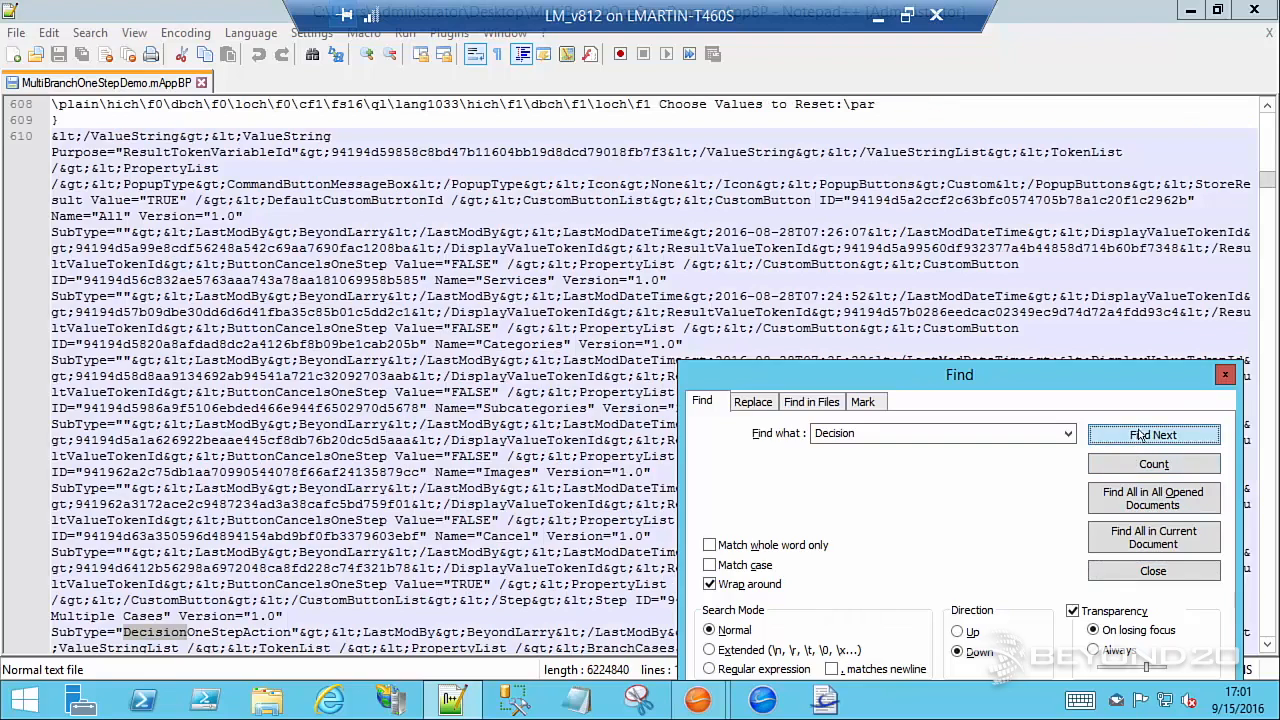
click(1225, 376)
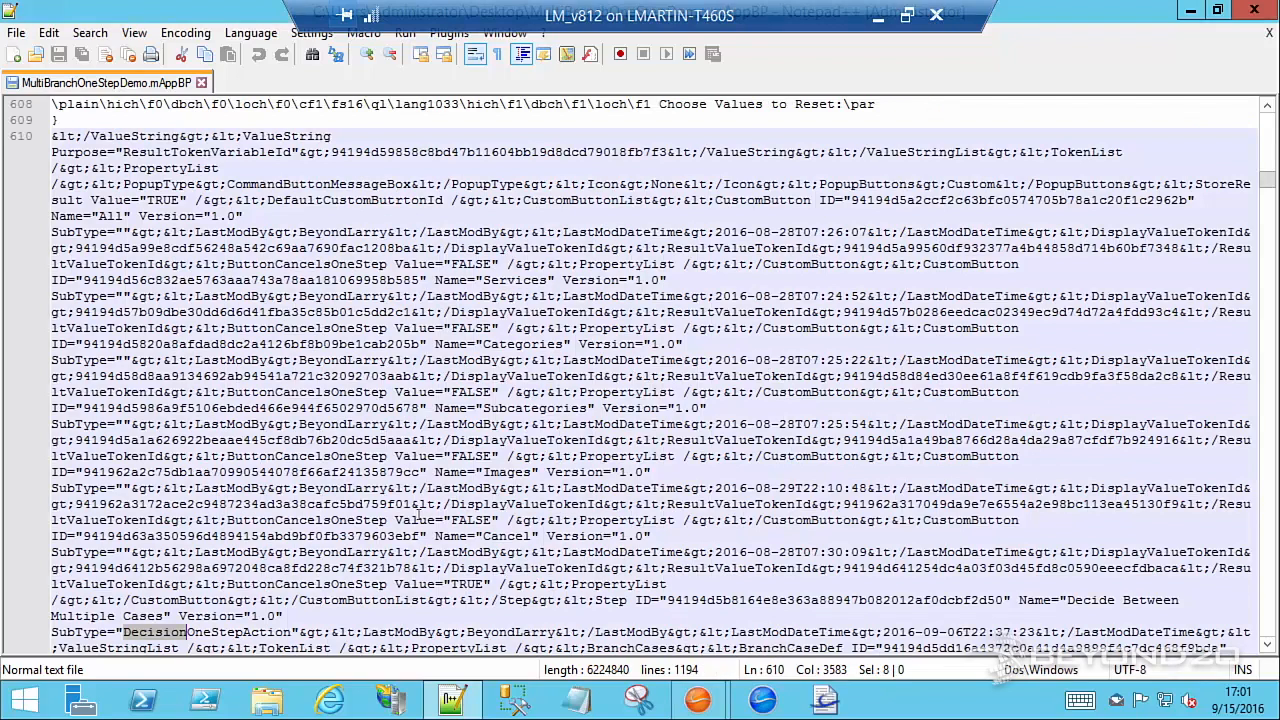
Examine the DecisionOneStepAction subtype and the attributes following it in the "Decide Between Multiple Cases" step definition
click(210, 632)
scroll(208, 632, down, 1)
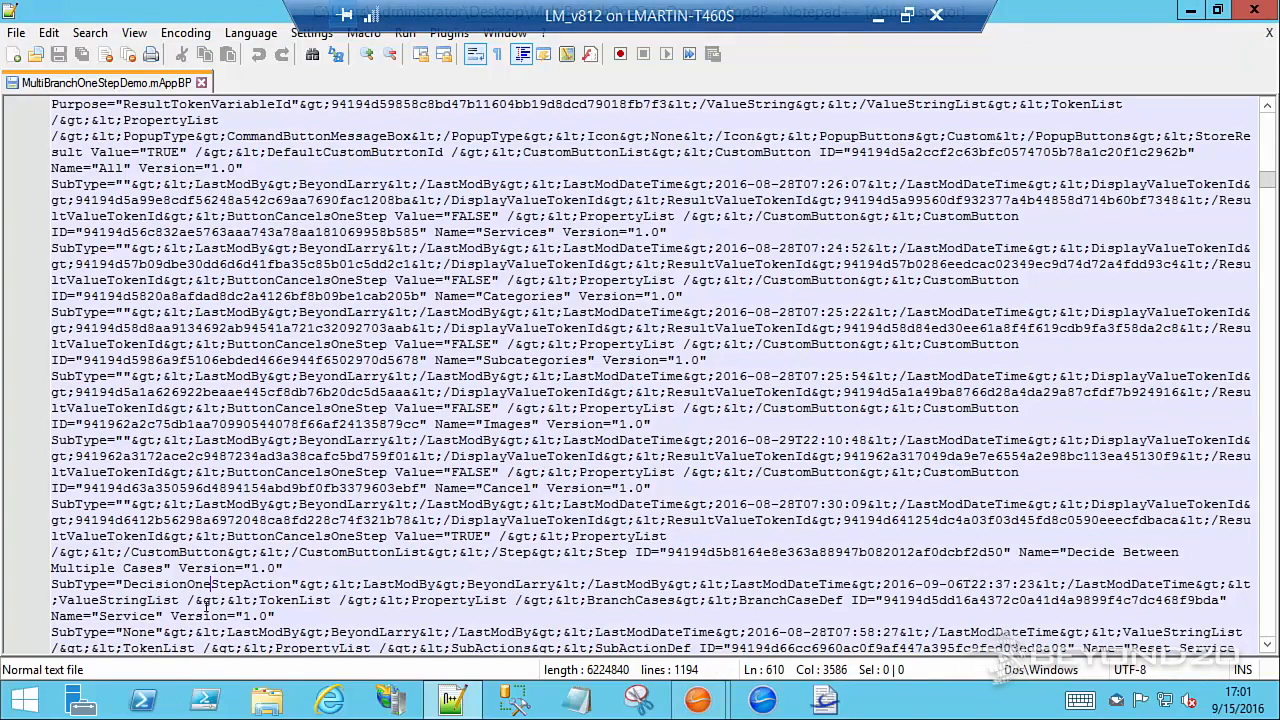
drag(148, 584, 292, 582)
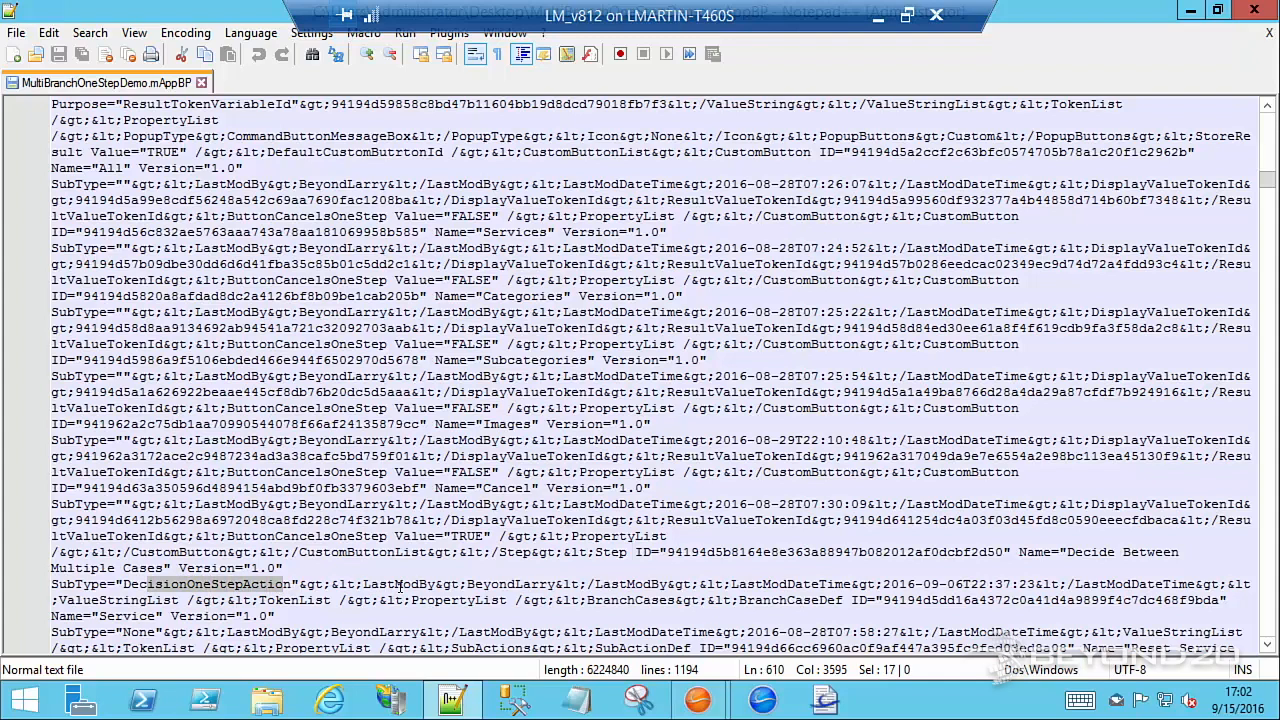
drag(499, 584, 548, 594)
scroll(545, 592, down, 1)
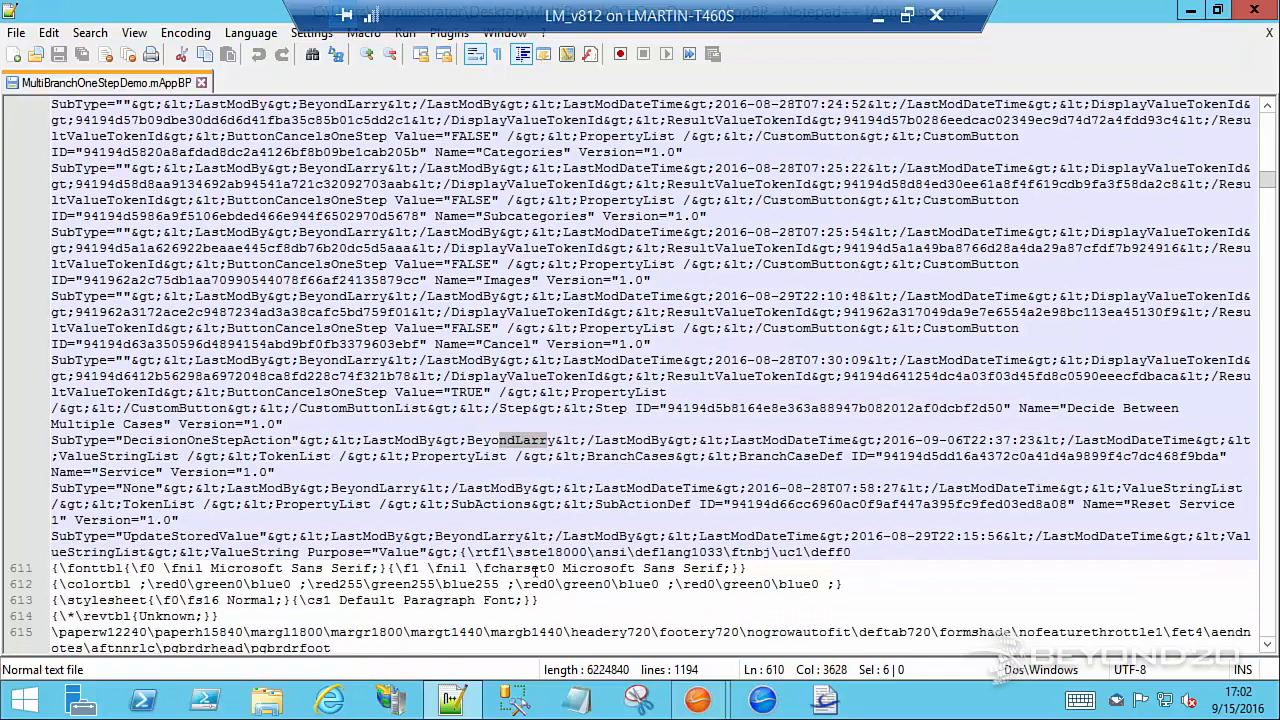
scroll(530, 560, down, 3)
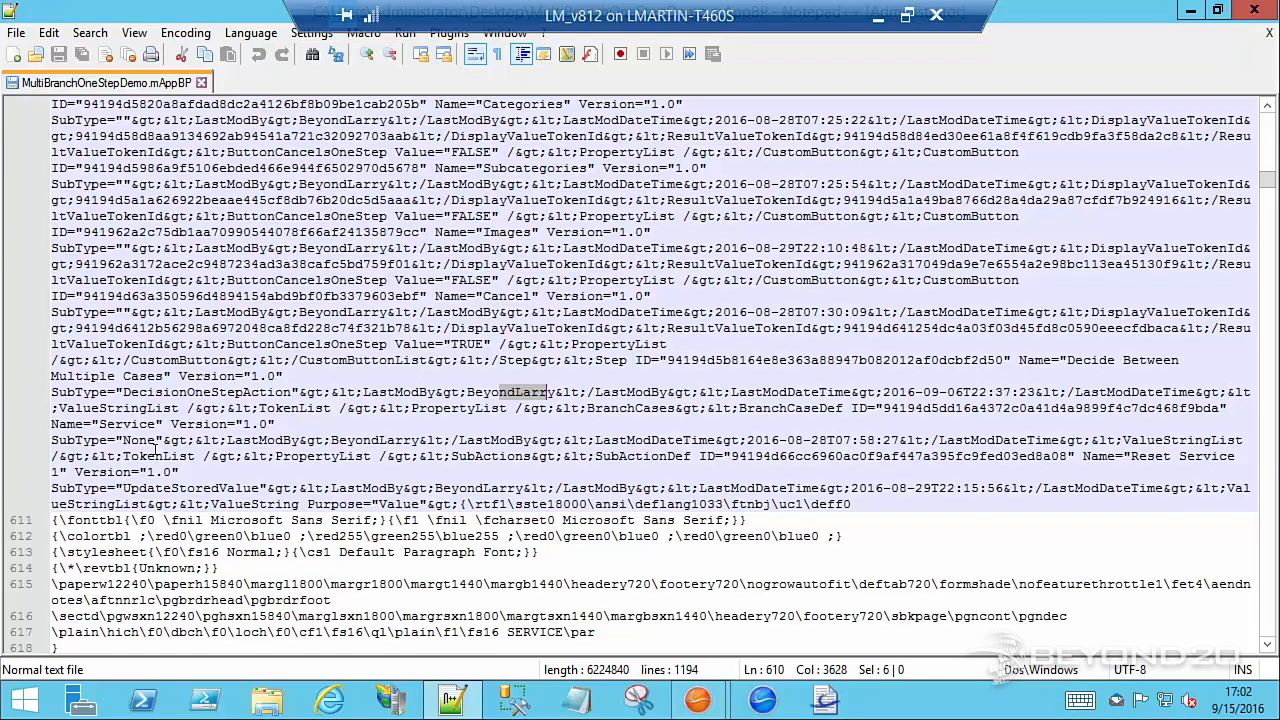
drag(123, 392, 187, 392)
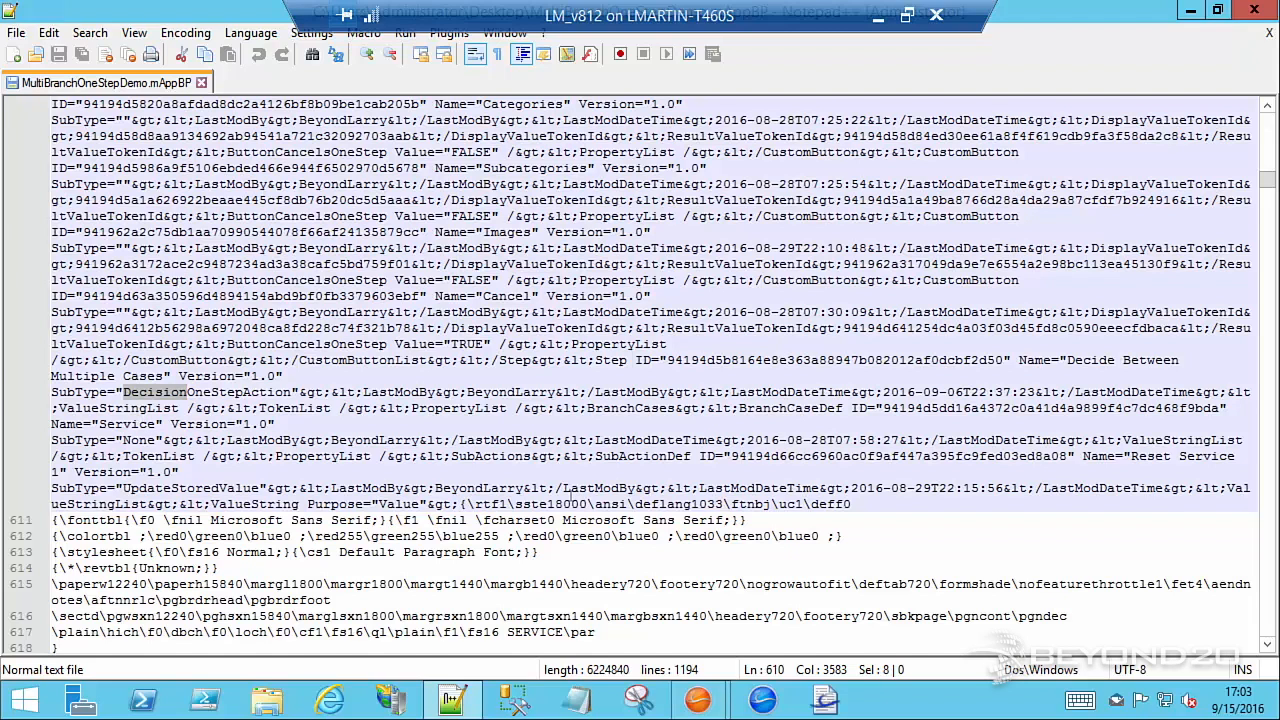
Examine the UpdateStoredValue sub-actions of the Service branch, from Reset Service 1 through Reset Service 4
scroll(137, 416, down, 1)
drag(123, 441, 255, 440)
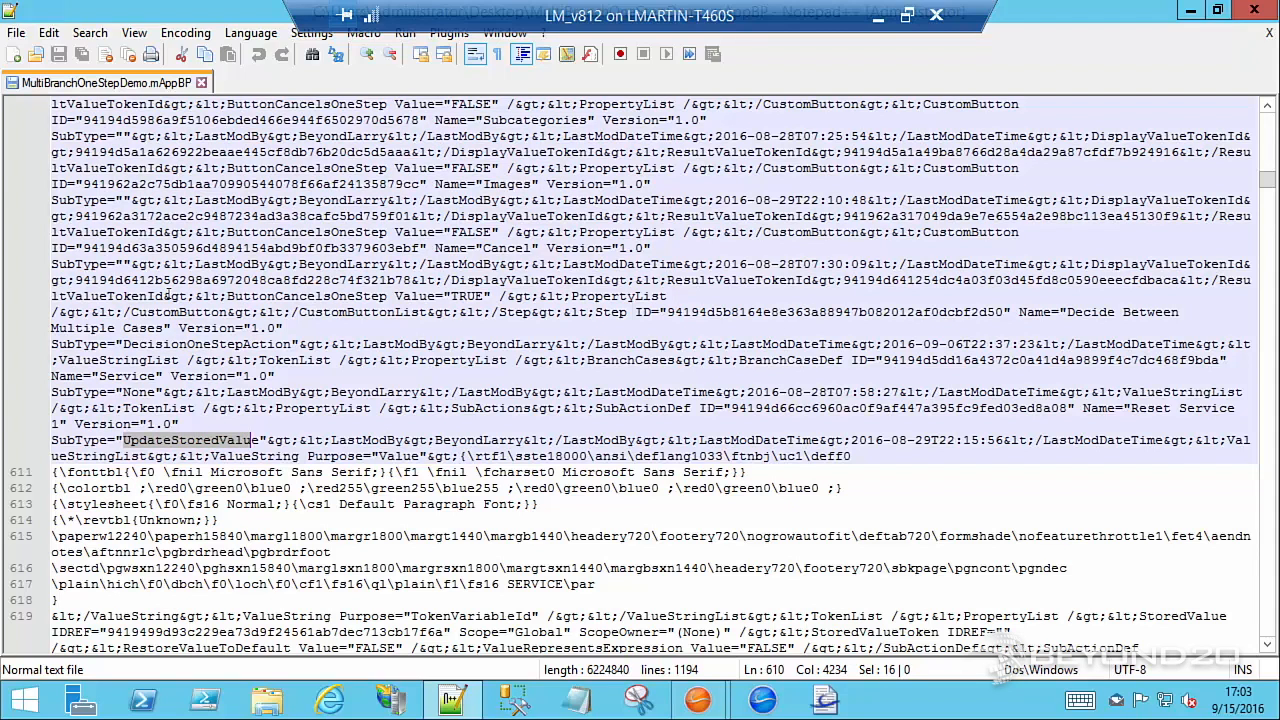
scroll(368, 505, down, 3)
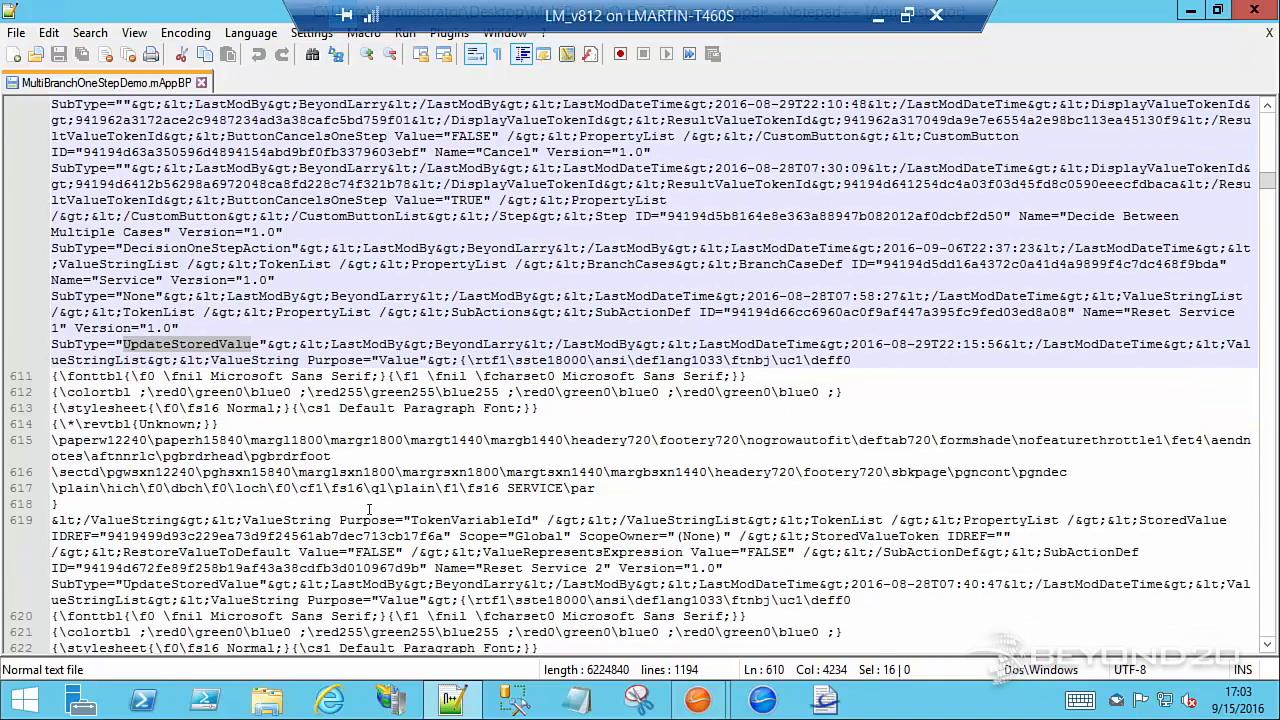
scroll(368, 505, down, 1)
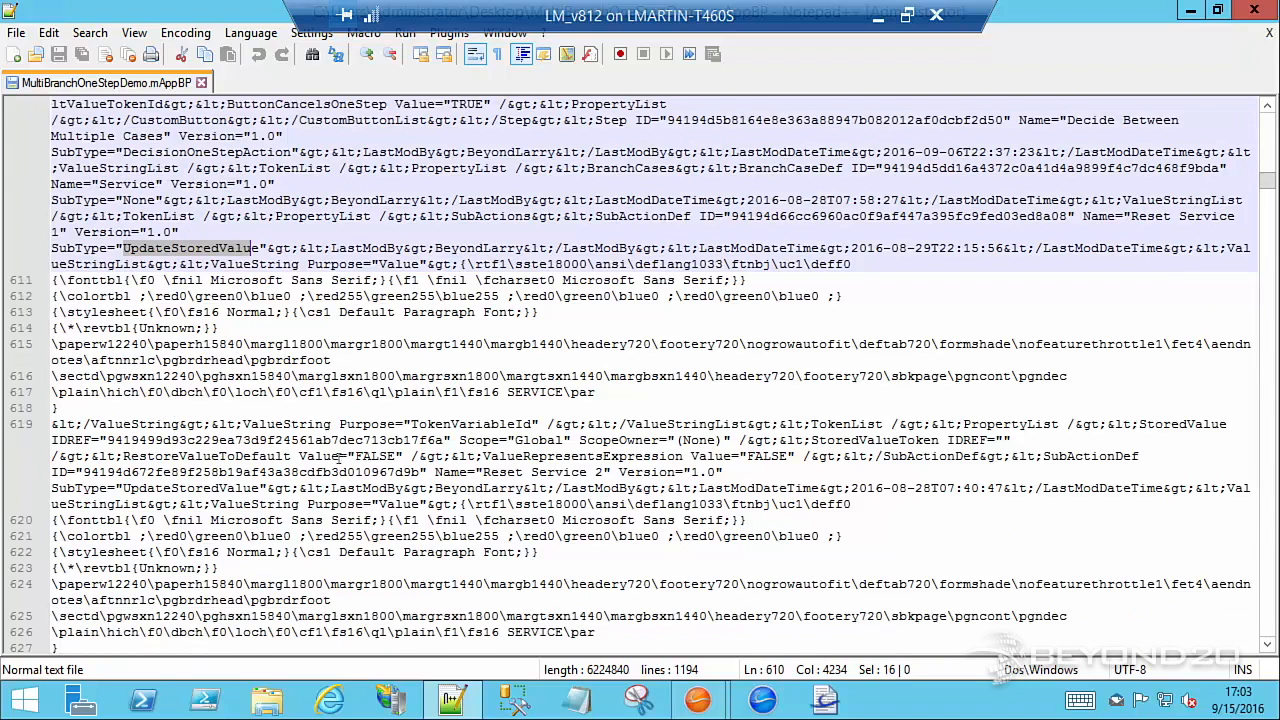
scroll(352, 489, down, 2)
scroll(353, 485, down, 2)
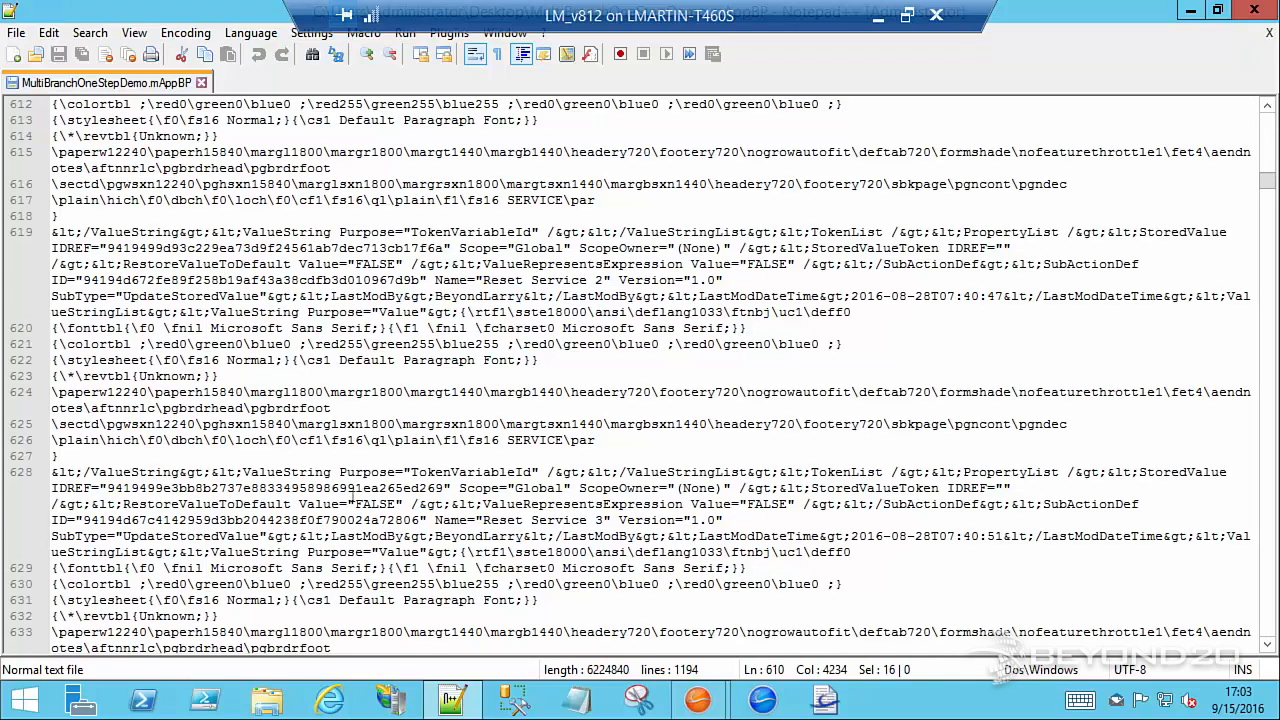
scroll(362, 520, down, 4)
scroll(362, 522, down, 1)
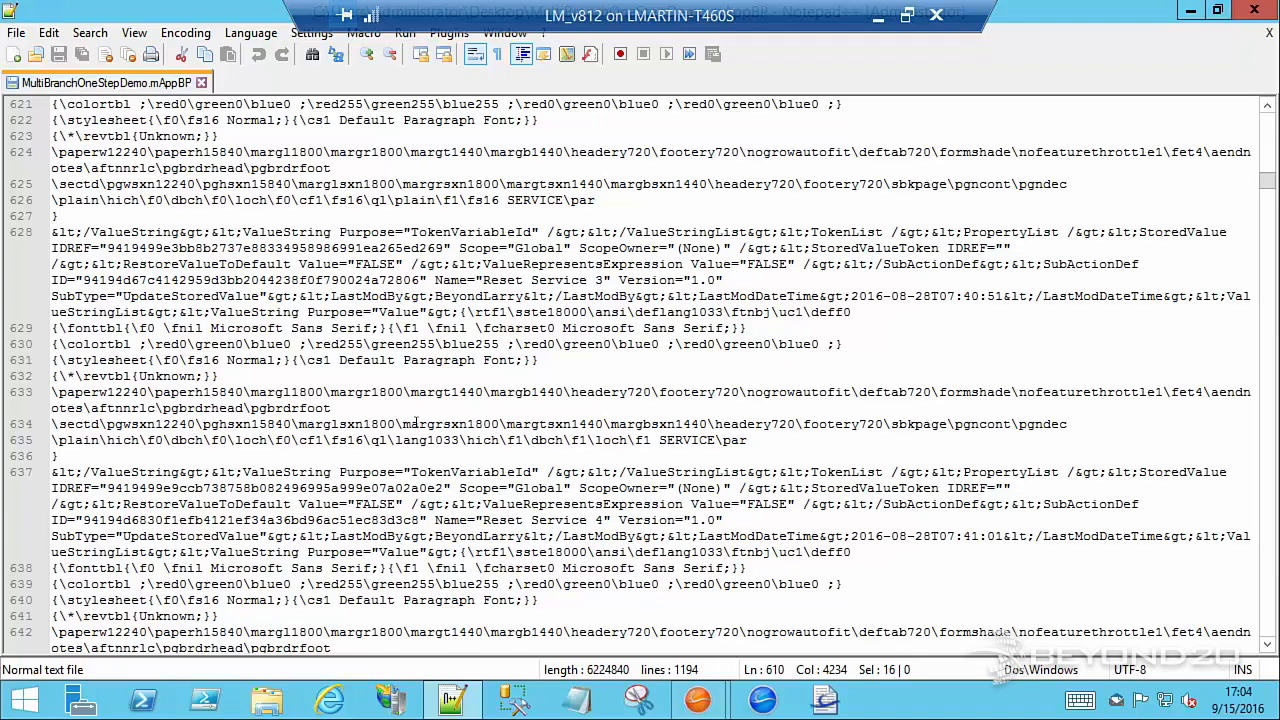
Look back over the custom button definitions preceding the decision step and switch back to the Cherwell Administrator error message
scroll(415, 424, up, 10)
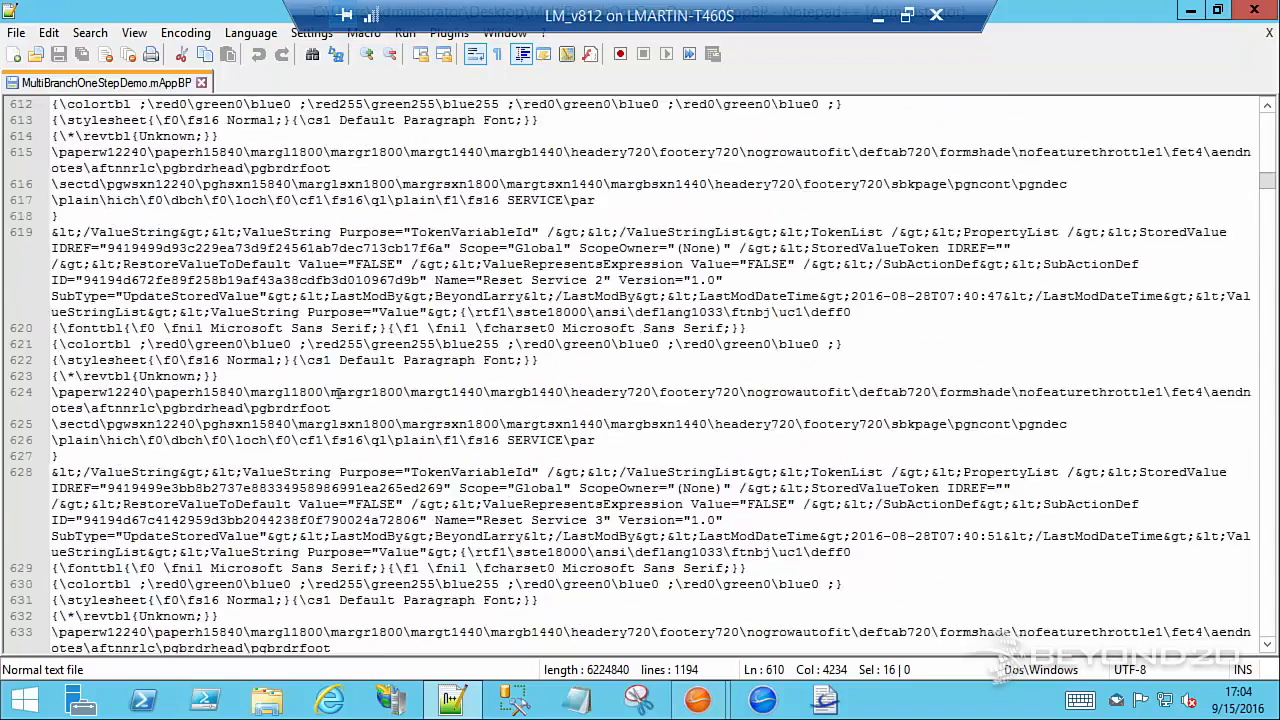
scroll(240, 298, up, 5)
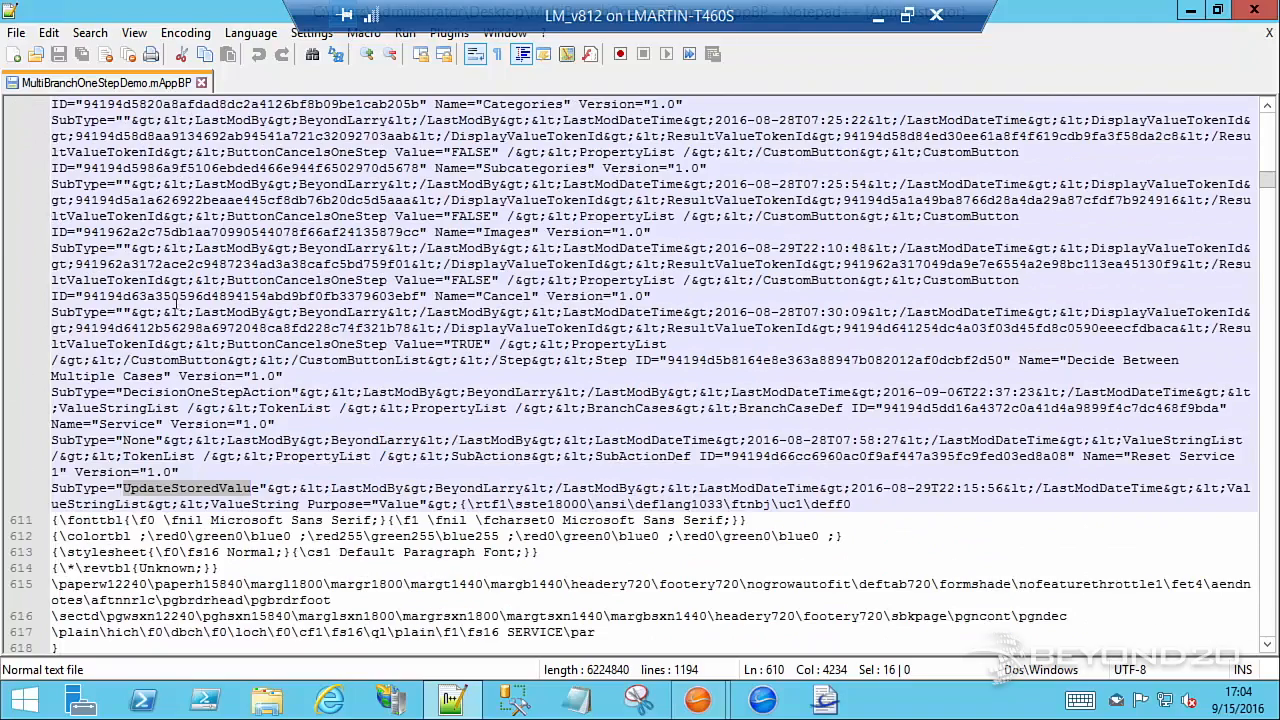
scroll(196, 352, up, 5)
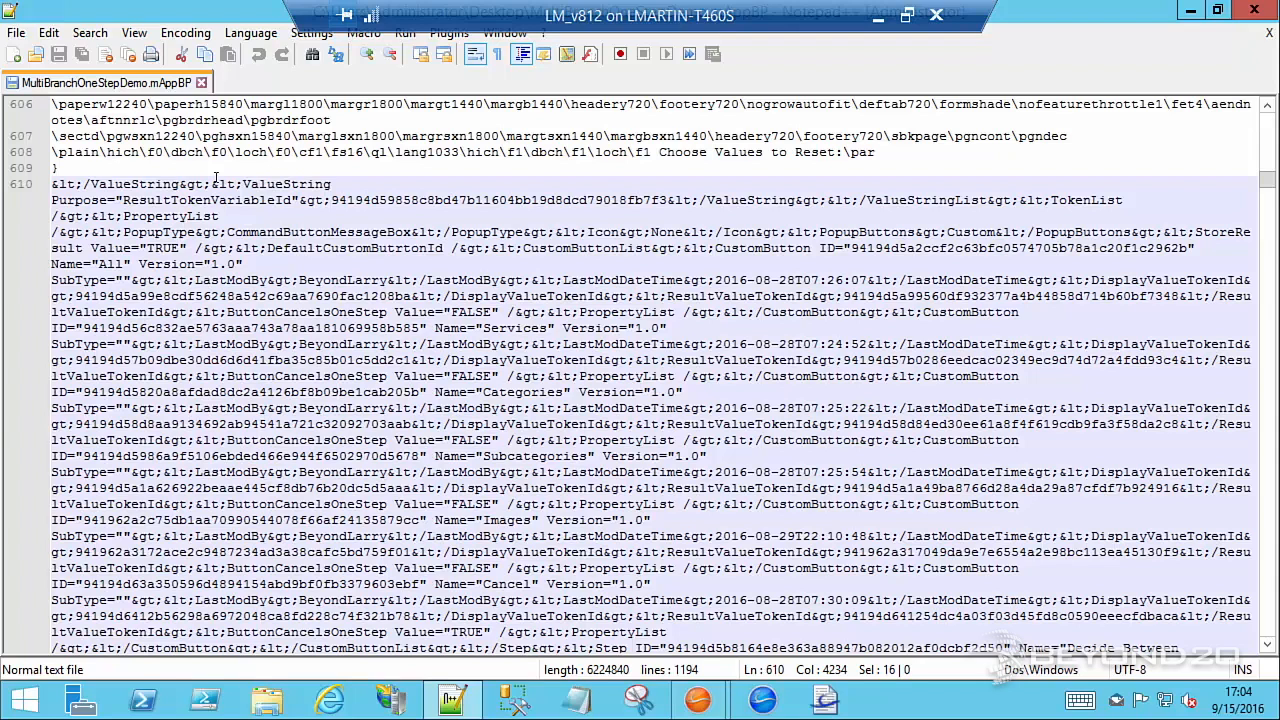
mouse_move(687, 692)
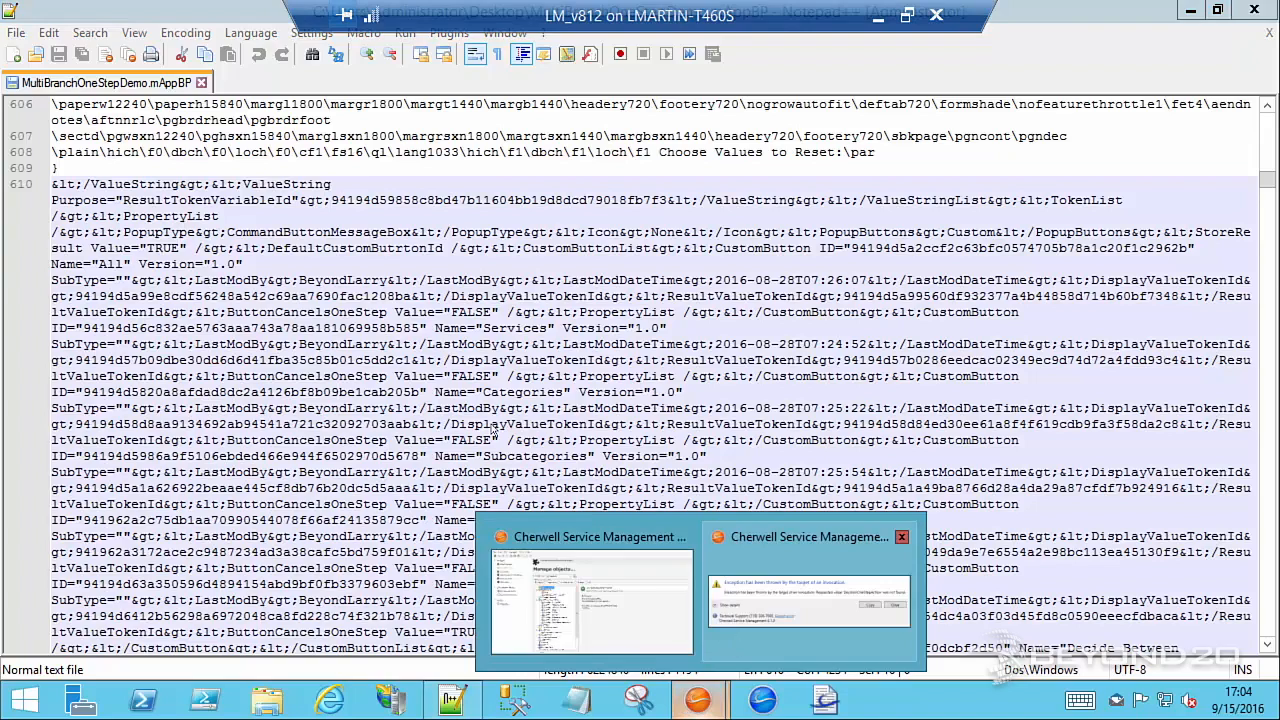
click(741, 630)
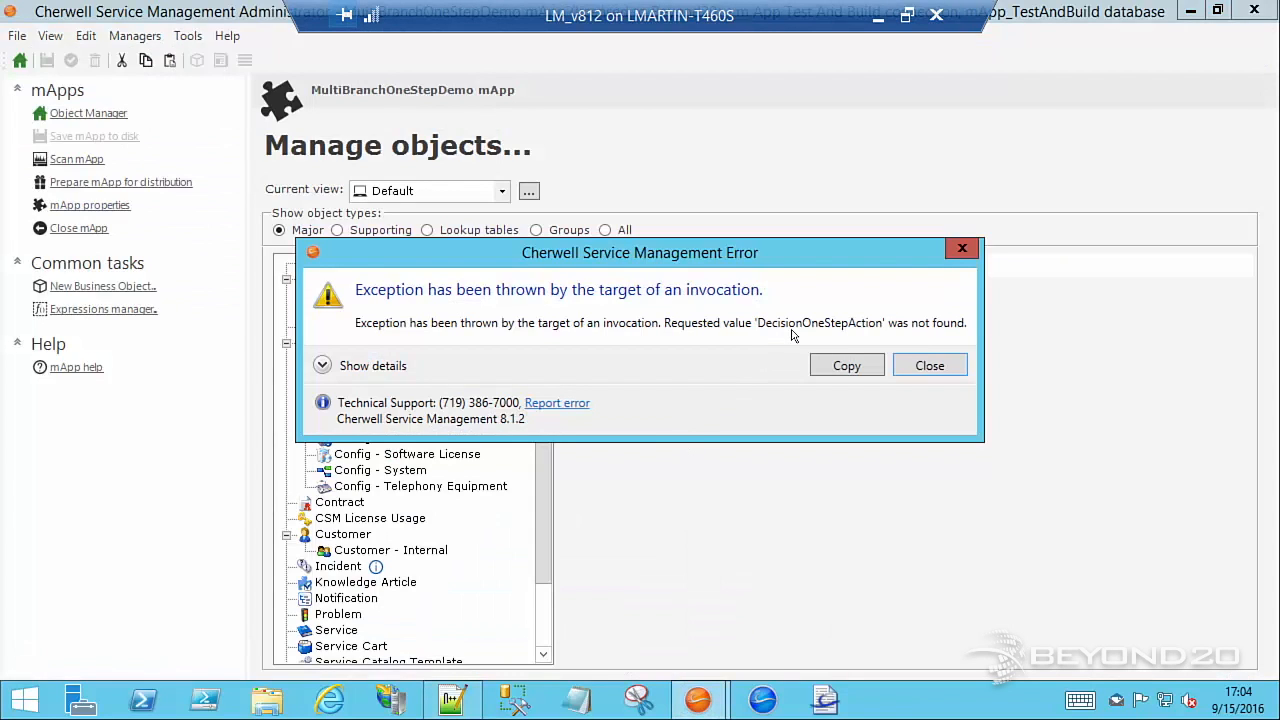